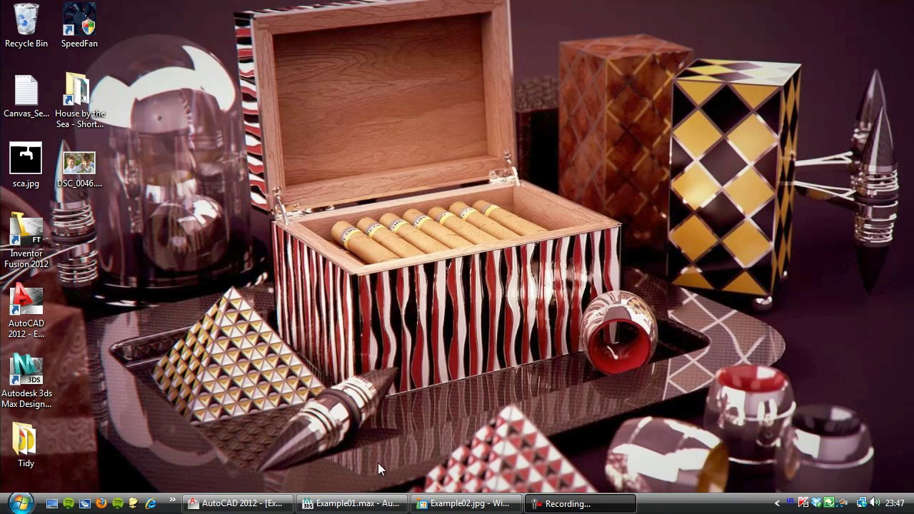
Switch to AutoCAD and examine the Example01.dwg site plan, from the overall lot down to the developable site and the eastern planting
click(344, 504)
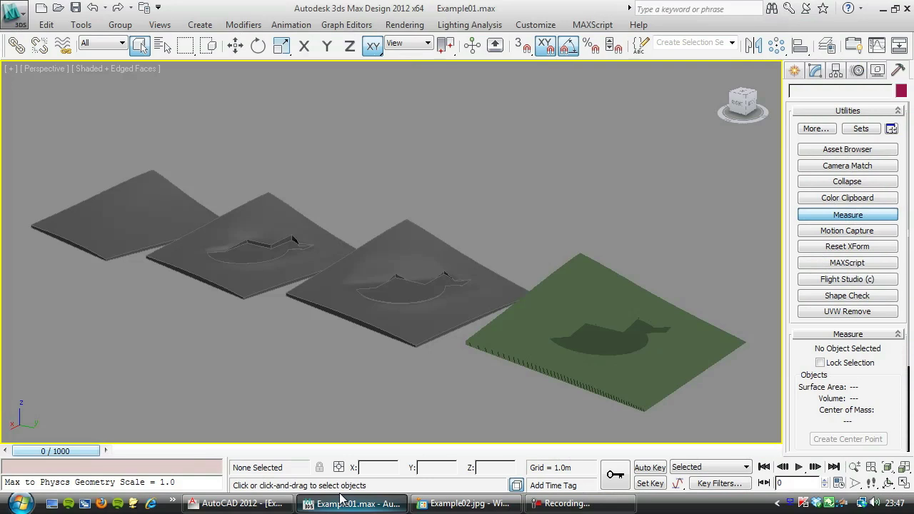
click(250, 503)
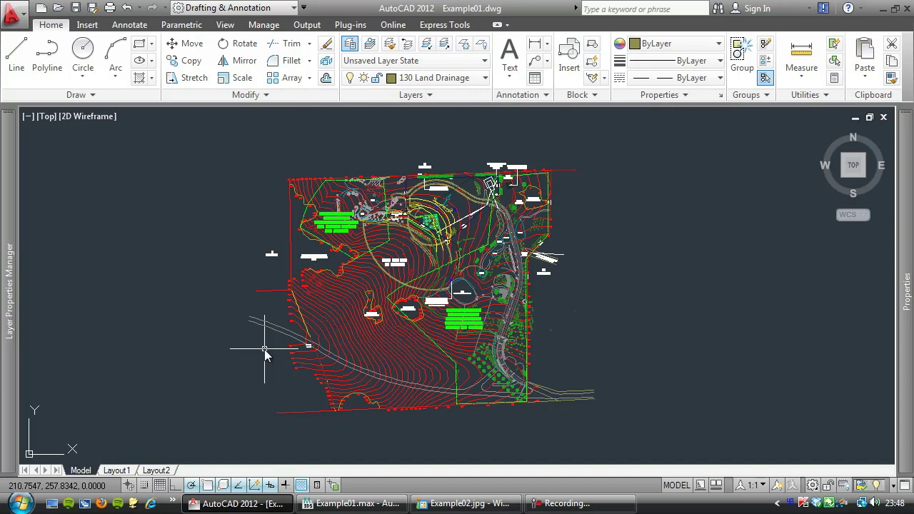
middle_drag(434, 341, 345, 329)
scroll(345, 329, up, 10)
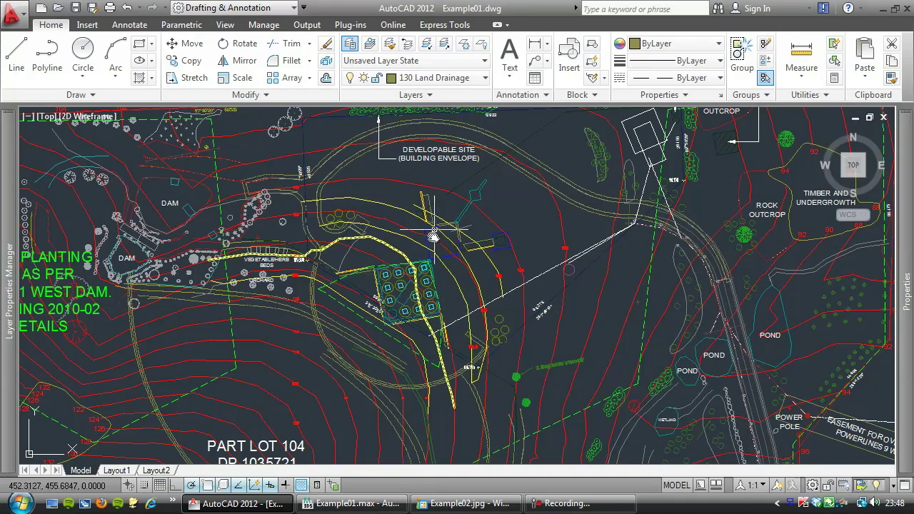
middle_drag(491, 379, 464, 232)
scroll(493, 244, down, 2)
middle_drag(596, 461, 449, 326)
scroll(461, 373, up, 3)
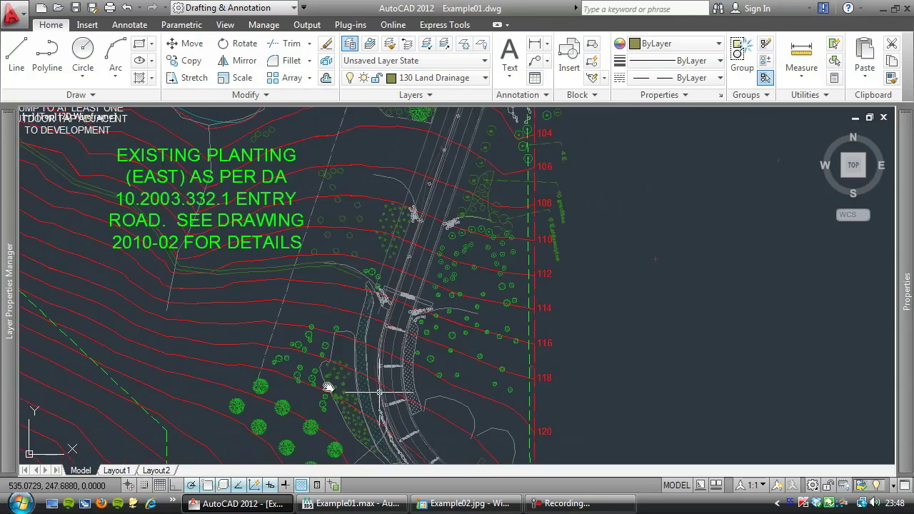
Follow the entry road through the contours, from the existing east planting up to the developable site
middle_drag(316, 385, 236, 150)
middle_drag(294, 231, 368, 340)
middle_drag(397, 216, 378, 337)
middle_drag(448, 156, 429, 296)
middle_drag(438, 160, 436, 269)
middle_drag(433, 184, 507, 297)
mouse_move(444, 274)
middle_down()
mouse_move(476, 287)
mouse_move(541, 393)
middle_up()
middle_drag(524, 260, 514, 364)
middle_drag(314, 207, 472, 310)
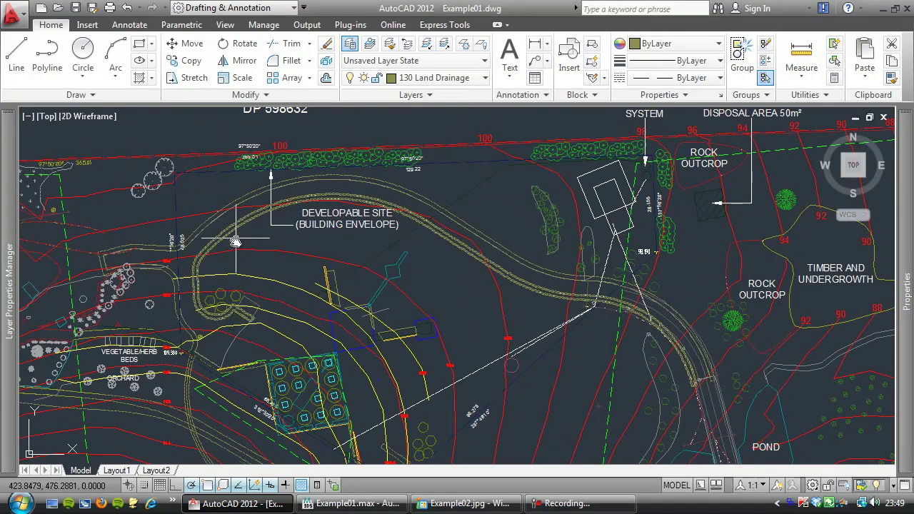
Examine the contour lines and their height labels around the dams, the orchard and the building envelope
middle_drag(177, 372, 336, 303)
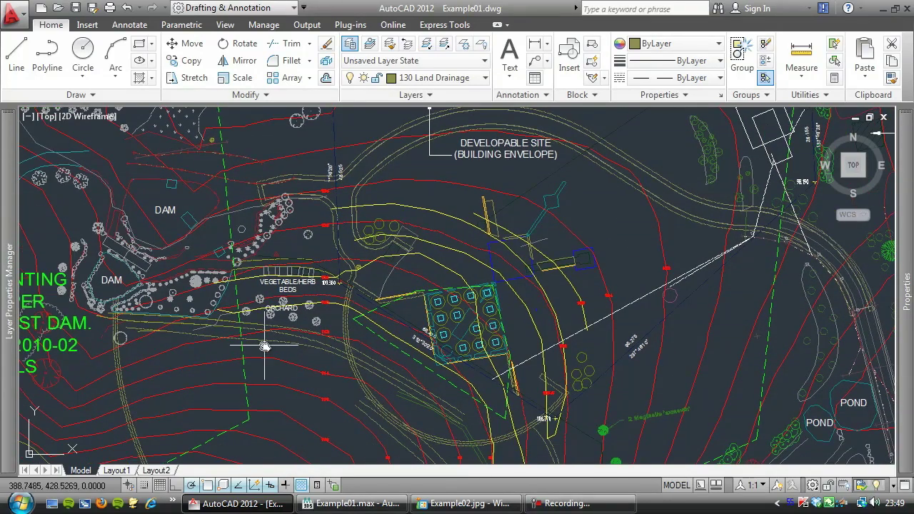
mouse_move(265, 344)
middle_down()
mouse_move(231, 318)
mouse_move(149, 290)
middle_up()
middle_drag(157, 378, 282, 263)
scroll(286, 222, up, 2)
scroll(285, 222, up, 3)
middle_drag(359, 195, 281, 264)
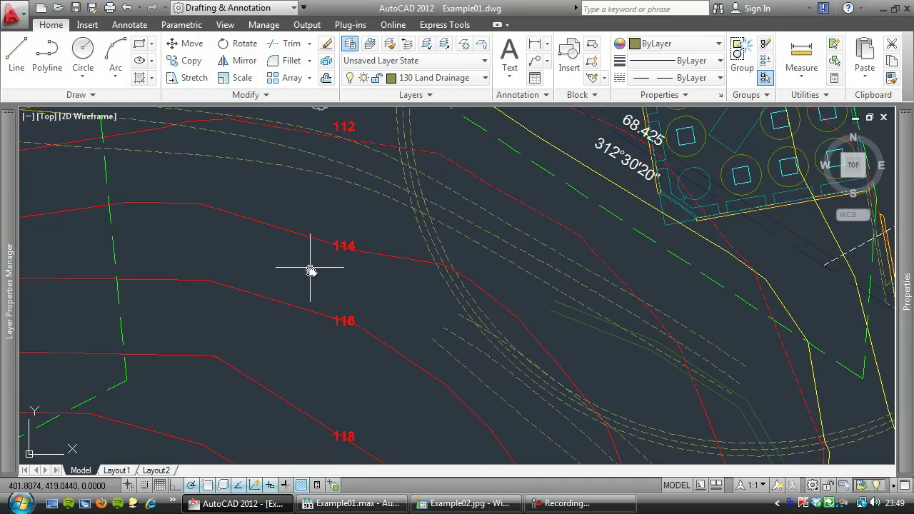
middle_drag(312, 276, 378, 278)
scroll(360, 312, down, 10)
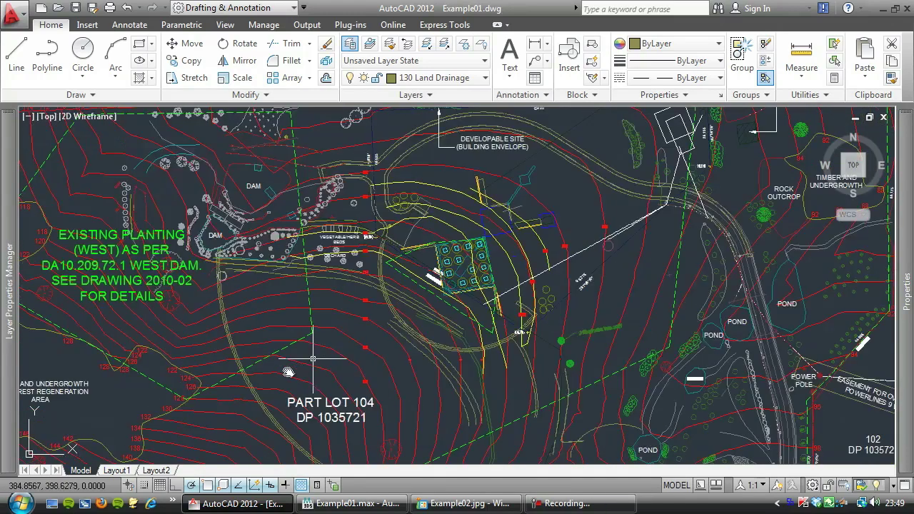
mouse_move(429, 341)
middle_down()
mouse_move(362, 275)
mouse_move(362, 286)
middle_up()
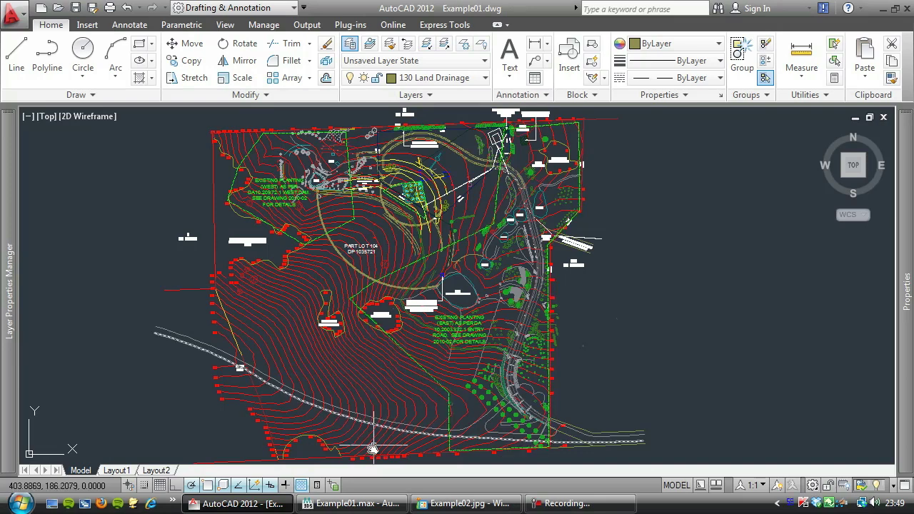
Switch to 3ds Max, select the unexcavated terrain block and inspect its slope from close up
click(351, 503)
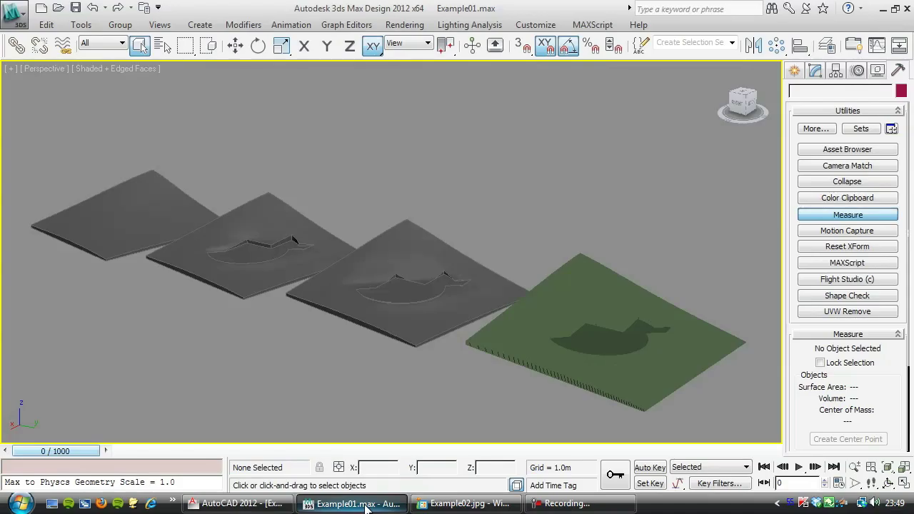
click(122, 202)
middle_drag(122, 202, 357, 272)
scroll(310, 254, up, 6)
middle_drag(156, 272, 506, 238)
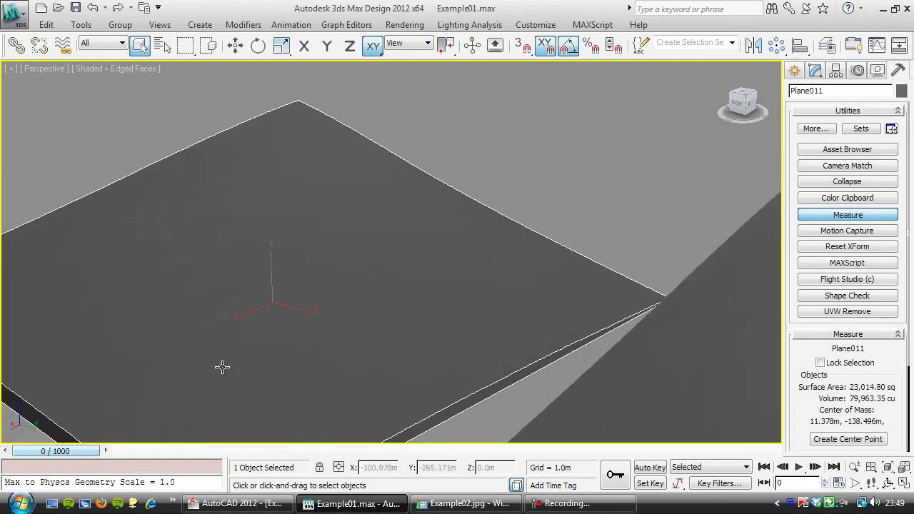
mouse_move(219, 373)
alt+middle_down()
mouse_move(312, 346)
mouse_move(321, 321)
mouse_move(274, 473)
alt+middle_up()
Switch to AutoCAD and draw a rectangle around the proposed building area and its surrounding contours
click(236, 504)
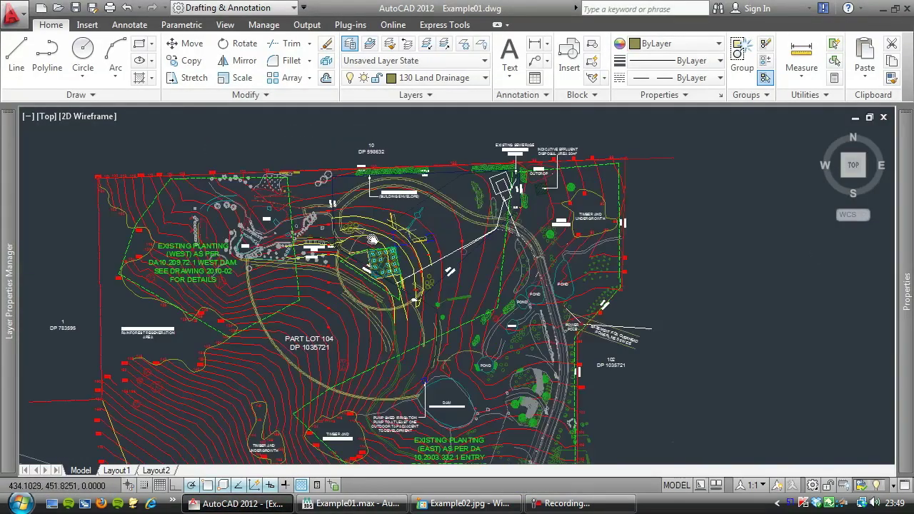
scroll(360, 250, up, 5)
click(139, 43)
click(262, 189)
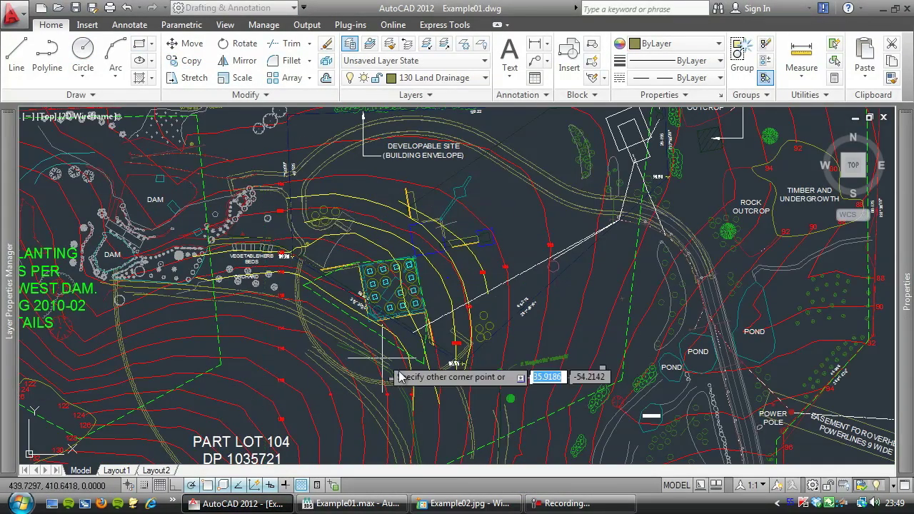
click(532, 412)
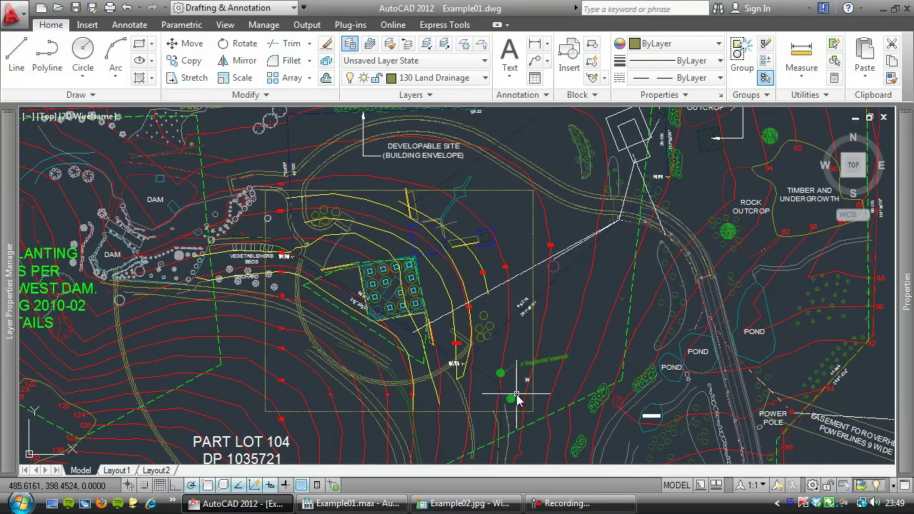
scroll(369, 308, down, 7)
middle_drag(368, 292, 371, 267)
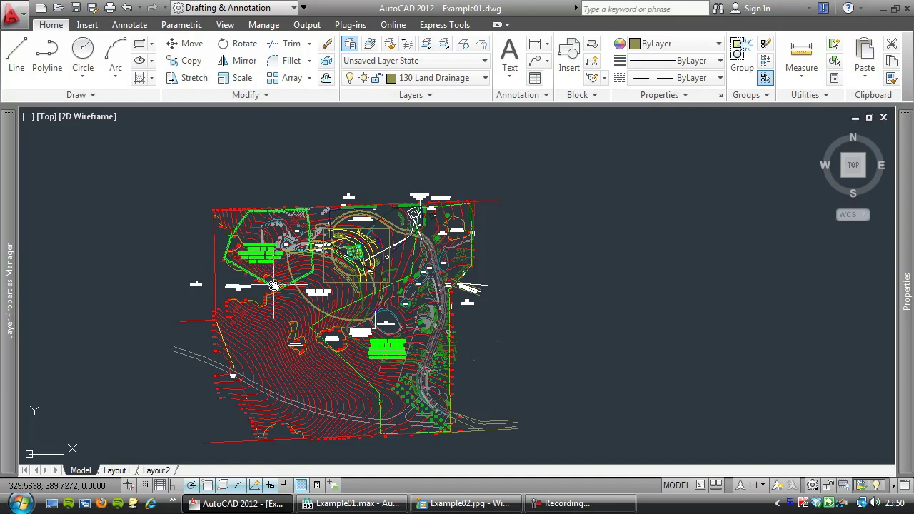
Switch to 3ds Max and inspect the unexcavated terrain block beside the excavated versions, selecting the first excavated block
click(353, 504)
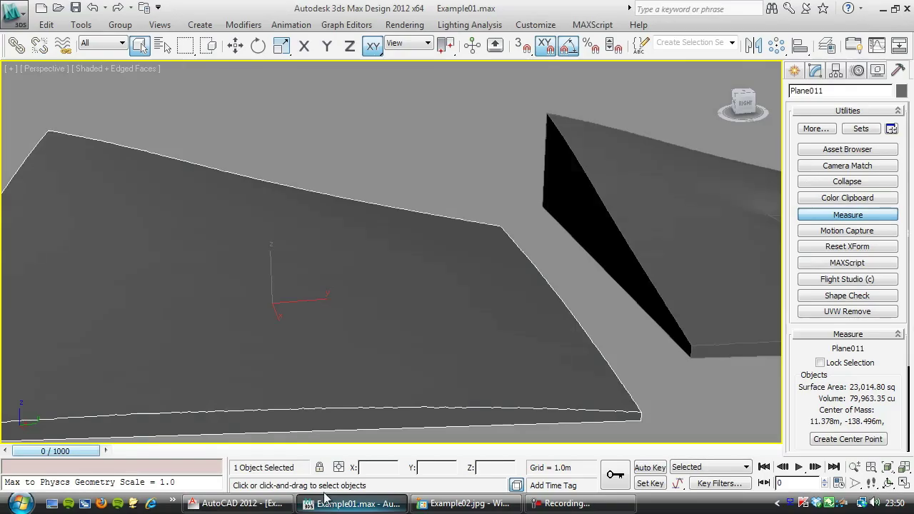
middle_drag(163, 319, 222, 301)
scroll(260, 280, down, 2)
alt+middle_drag(270, 278, 344, 322)
click(558, 389)
click(411, 290)
click(483, 187)
click(619, 159)
click(461, 208)
click(285, 277)
drag(239, 273, 289, 205)
middle_drag(190, 314, 382, 245)
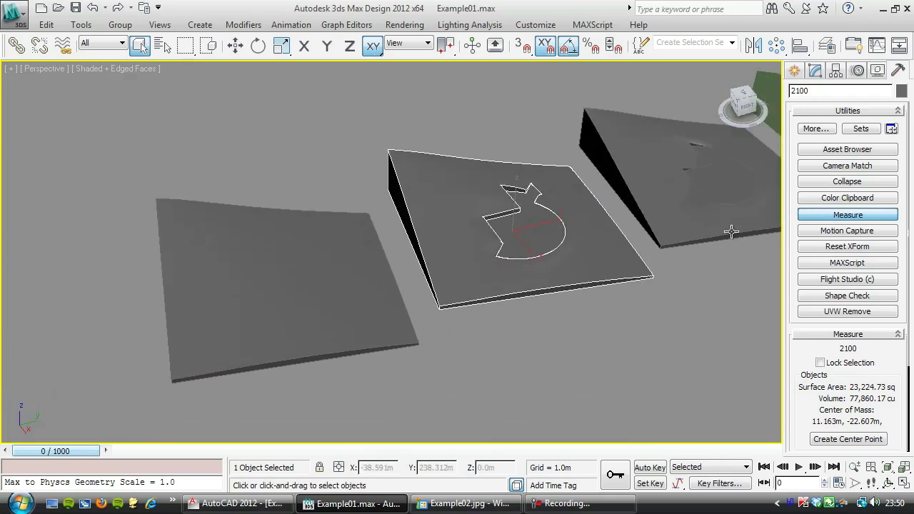
Compare the surface area and volume of the unexcavated block with those of excavated block 2100 using Measure
alt+middle_drag(511, 294, 195, 266)
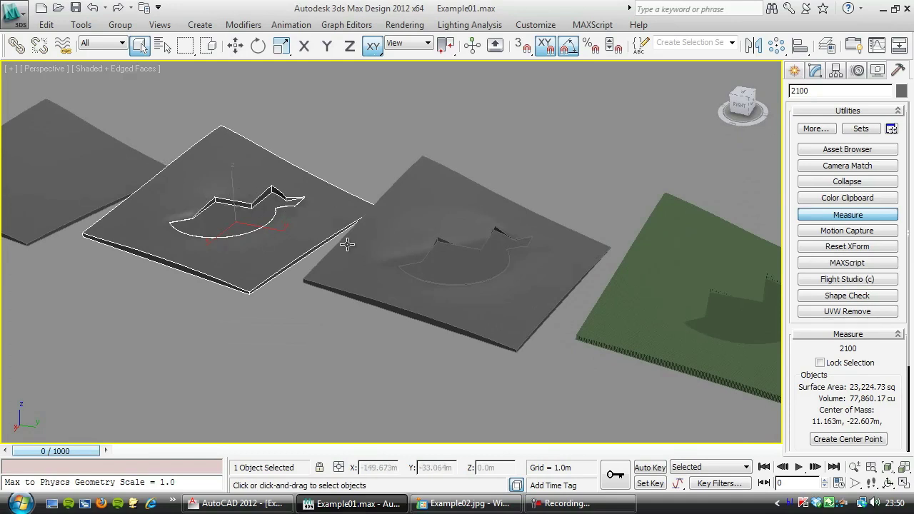
middle_drag(317, 267, 521, 391)
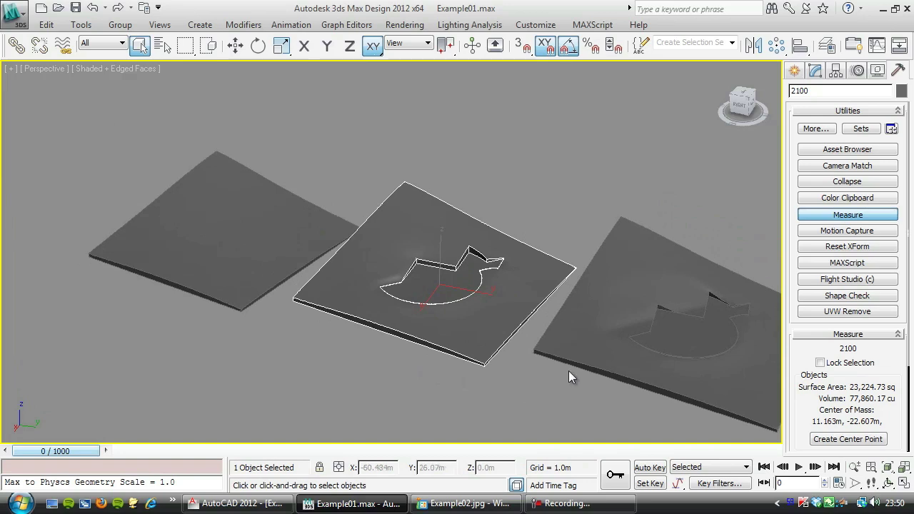
drag(805, 357, 789, 257)
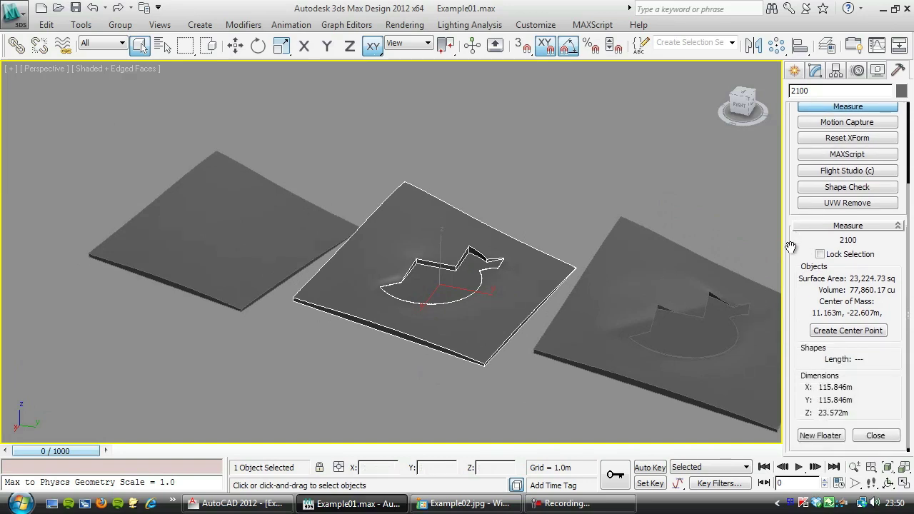
click(262, 226)
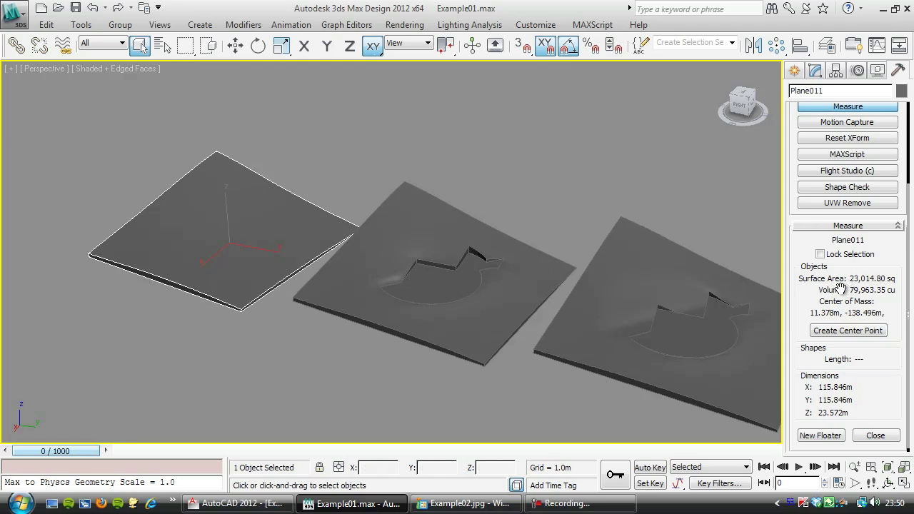
click(448, 236)
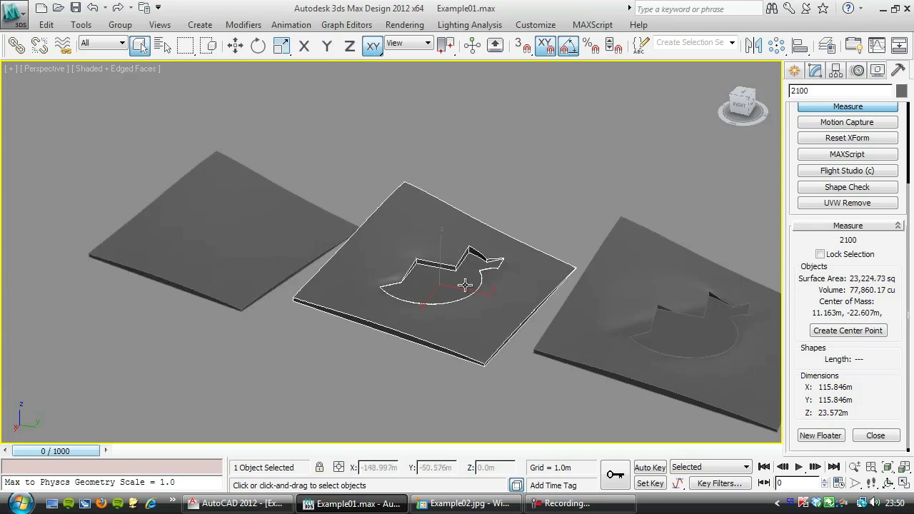
click(219, 210)
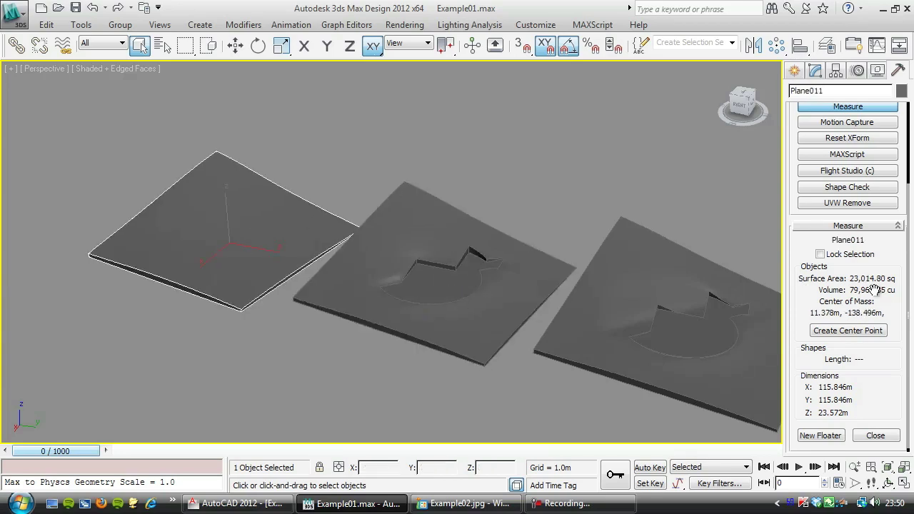
click(435, 232)
Measure the volumes of excavated block 2820 and the green block Zbrushed01 3370 for comparison
middle_drag(584, 338, 346, 292)
click(329, 213)
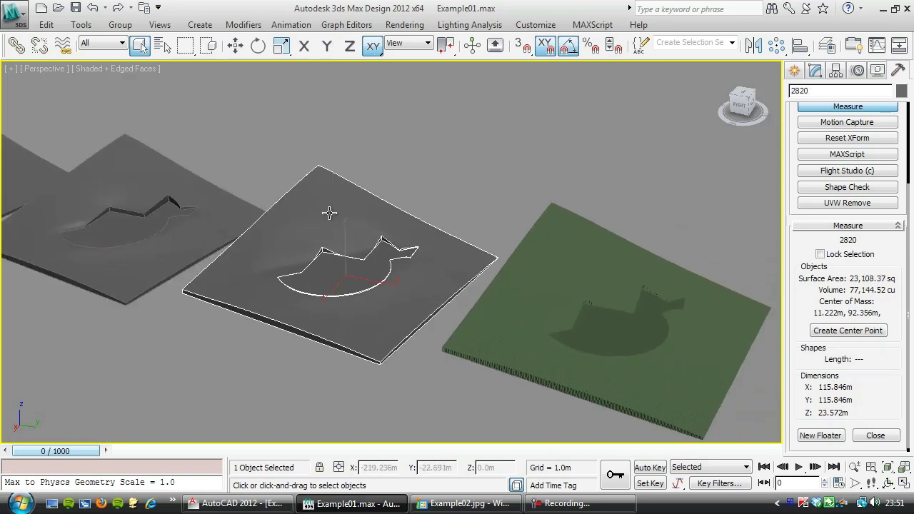
click(196, 232)
click(318, 211)
middle_drag(423, 363, 269, 332)
click(382, 227)
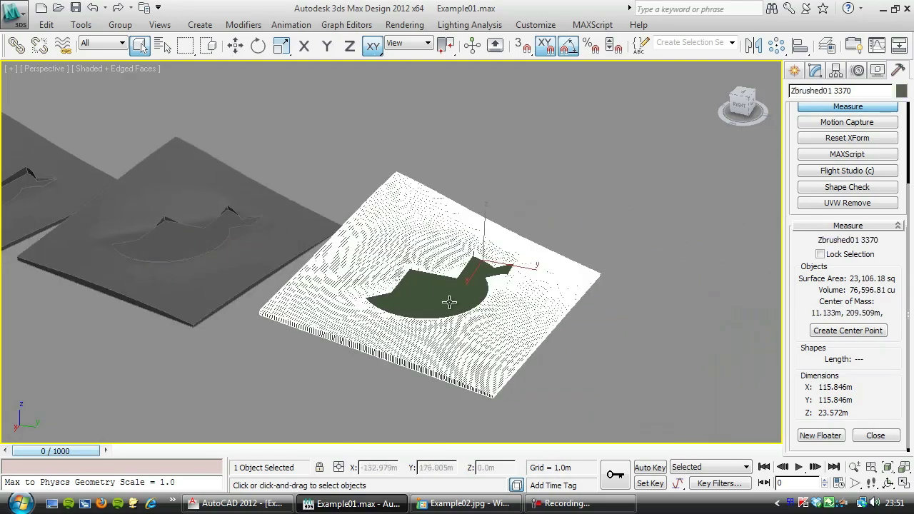
Examine the mesh density and excavation edges of the green terrain block, and compare all four terrain blocks side by side
scroll(378, 218, up, 10)
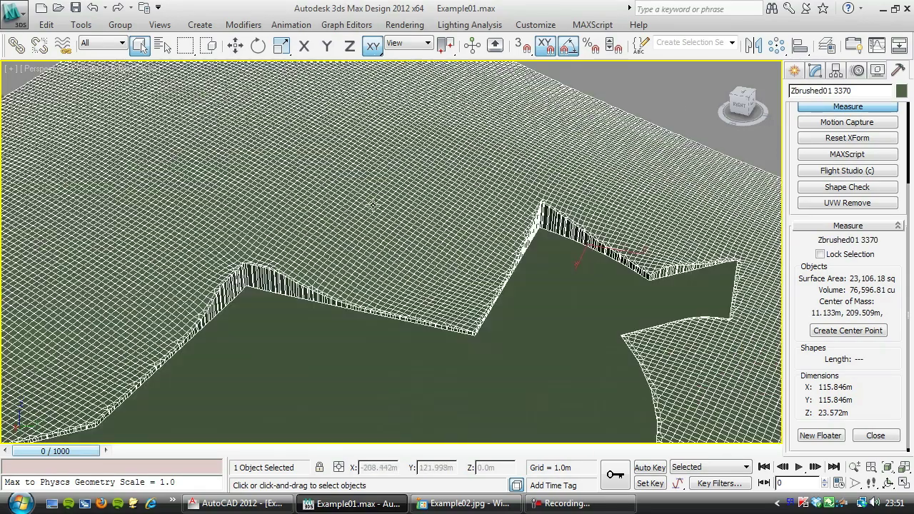
middle_drag(372, 205, 363, 198)
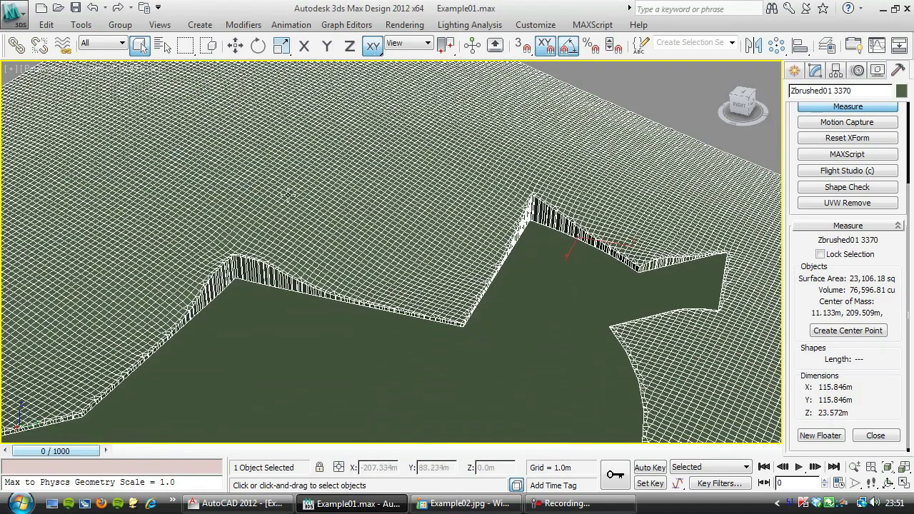
middle_drag(251, 248, 505, 339)
scroll(419, 271, down, 5)
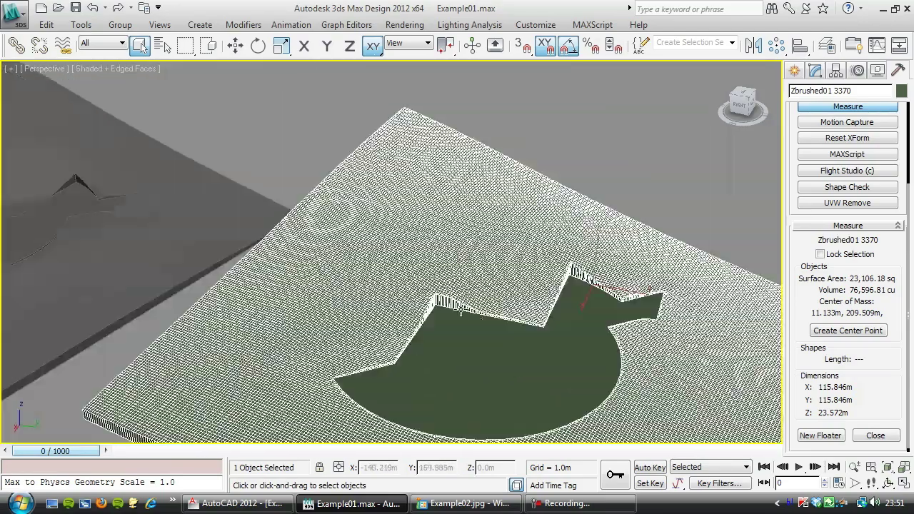
scroll(326, 301, up, 3)
middle_drag(413, 174, 449, 290)
scroll(448, 288, up, 2)
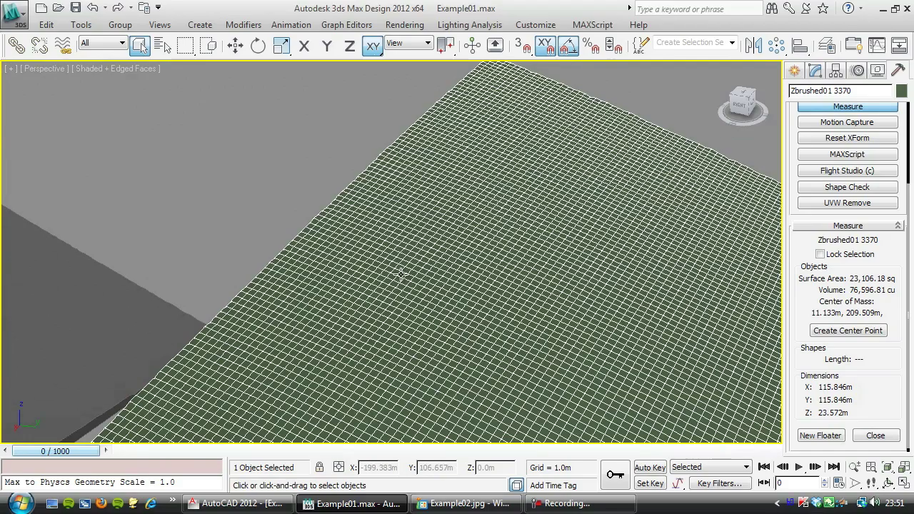
scroll(426, 311, down, 5)
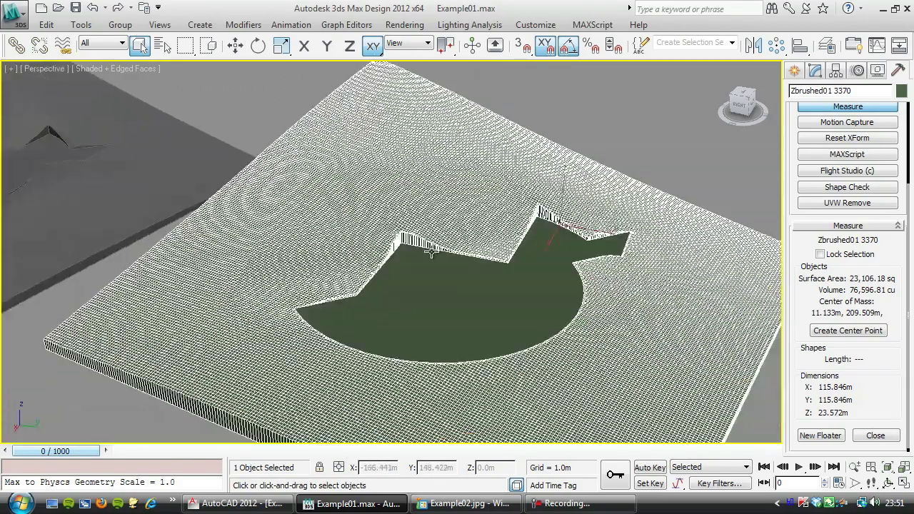
scroll(347, 243, up, 3)
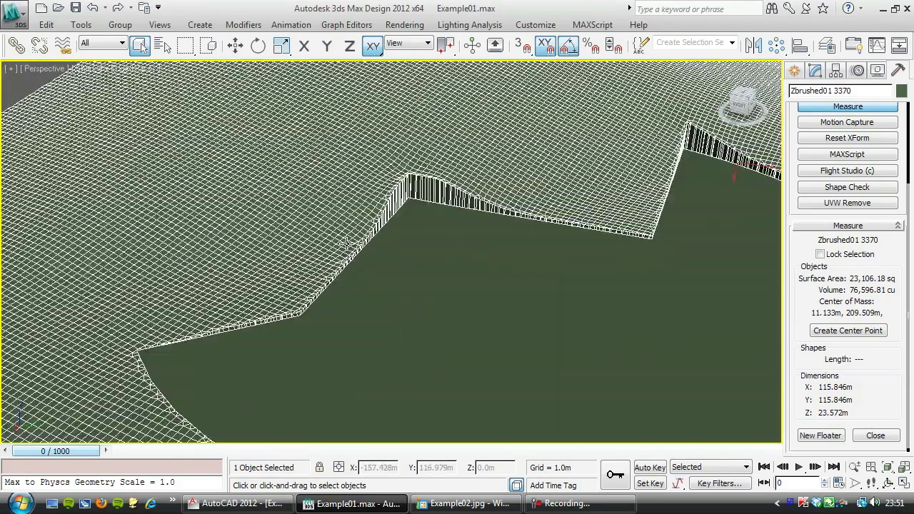
scroll(346, 242, down, 4)
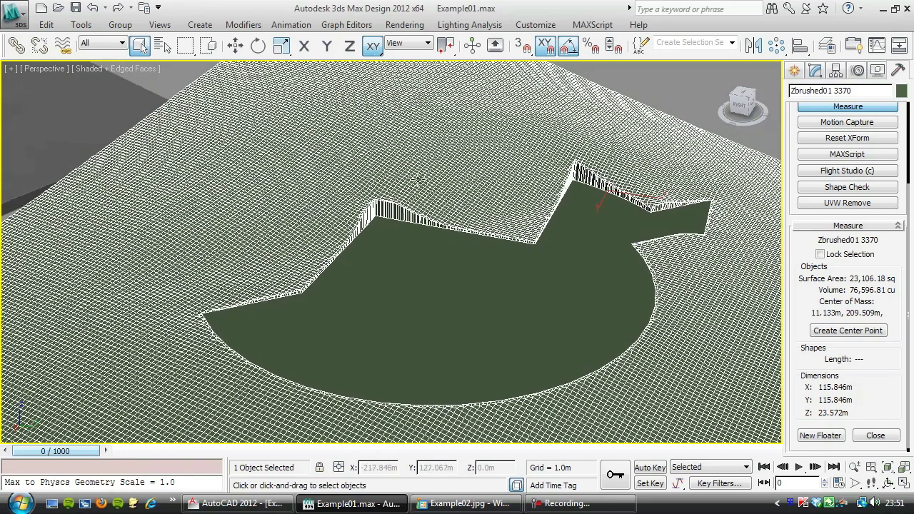
scroll(285, 303, down, 3)
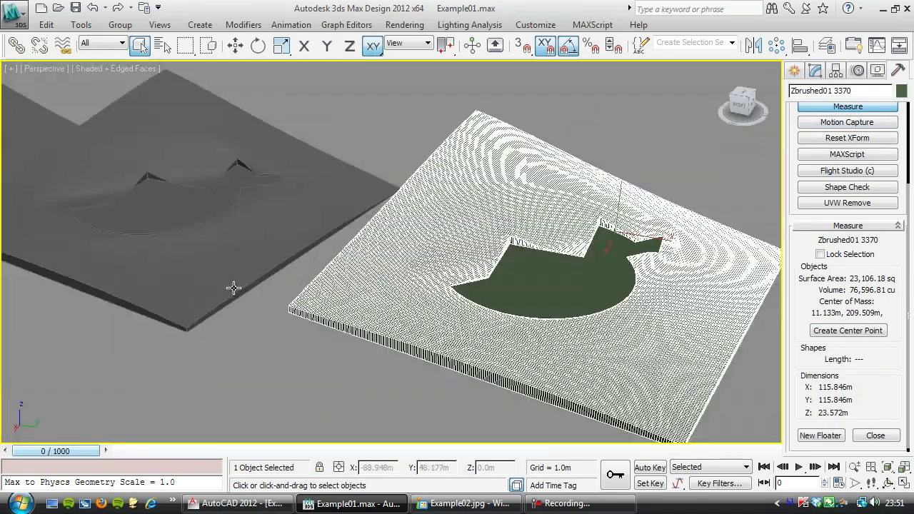
middle_drag(211, 273, 384, 310)
middle_drag(430, 335, 245, 263)
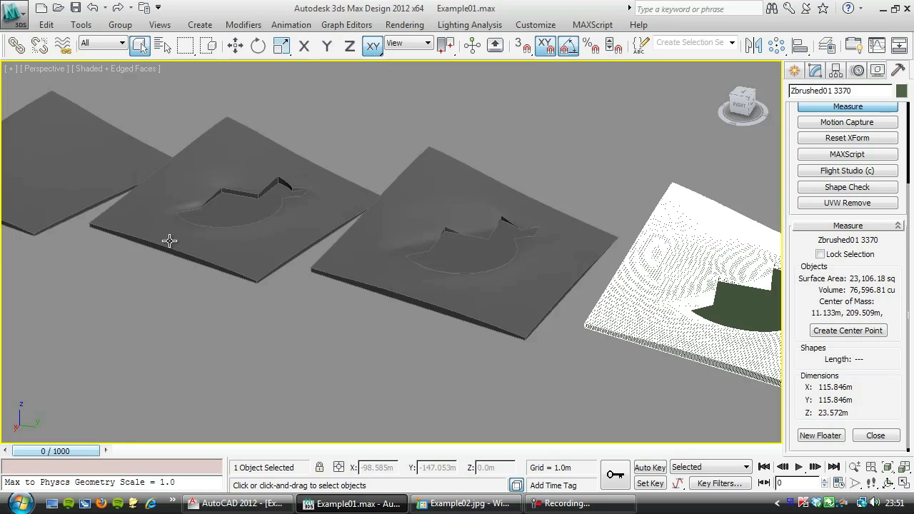
scroll(170, 241, down, 2)
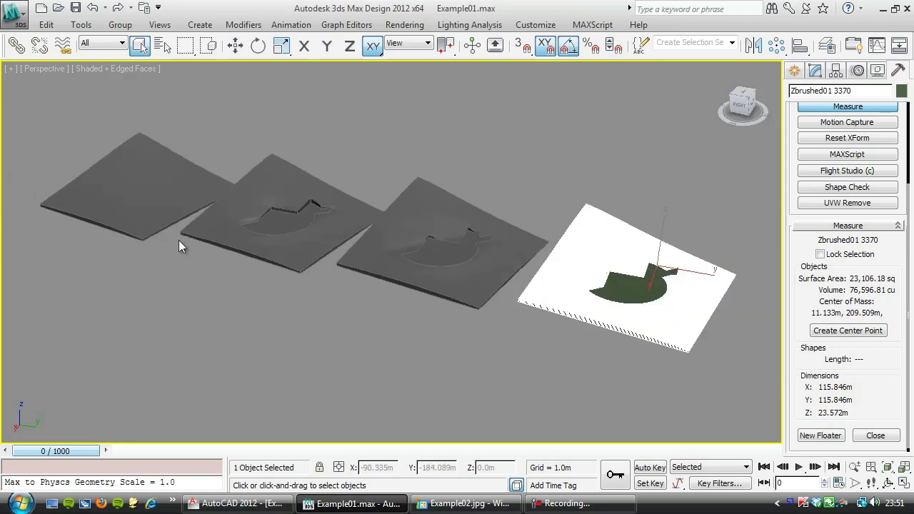
Switch to AutoCAD, bring up the Example02.dwg site plan and survey the whole site with its surroundings
click(242, 504)
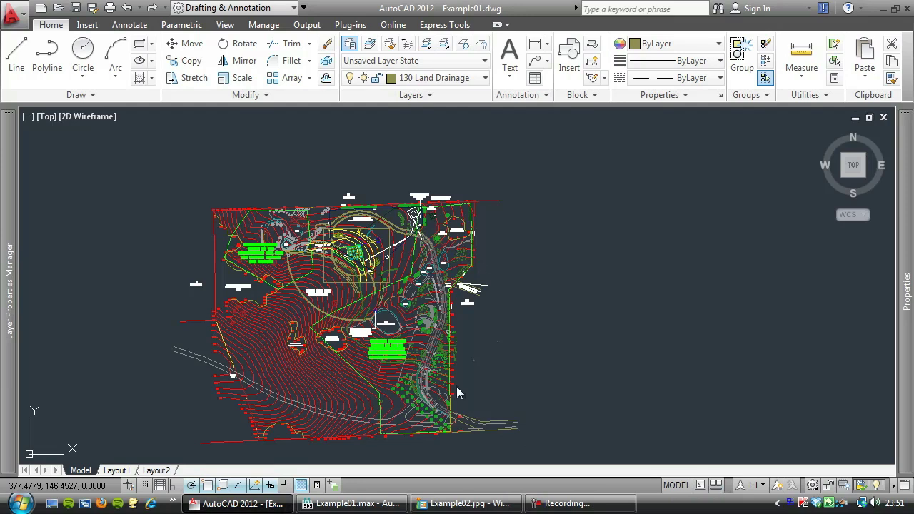
key(ctrl+Tab)
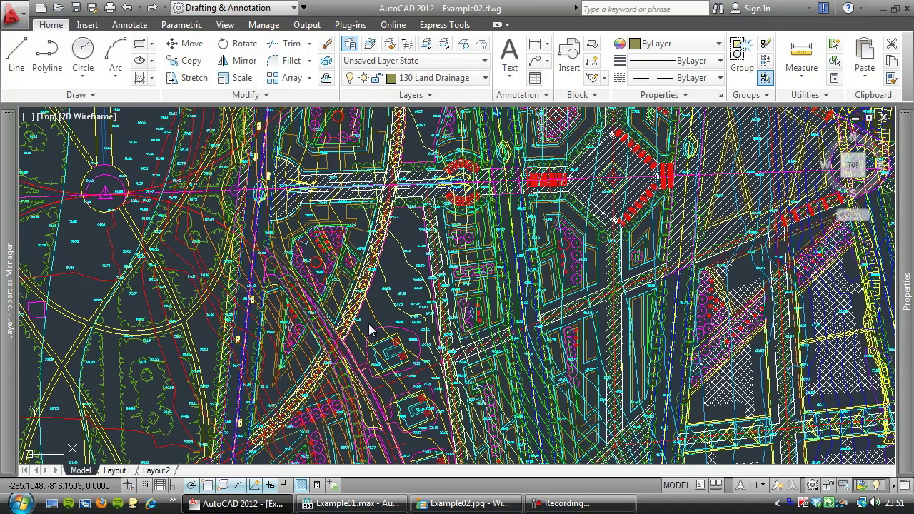
click(361, 315)
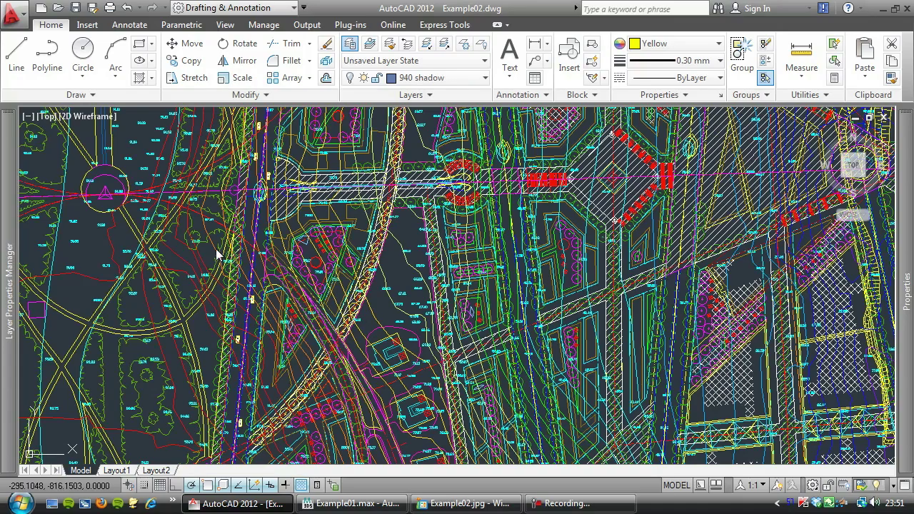
scroll(210, 275, down, 5)
mouse_move(235, 255)
middle_down()
mouse_move(296, 299)
mouse_move(396, 299)
mouse_move(337, 273)
middle_up()
scroll(396, 298, down, 5)
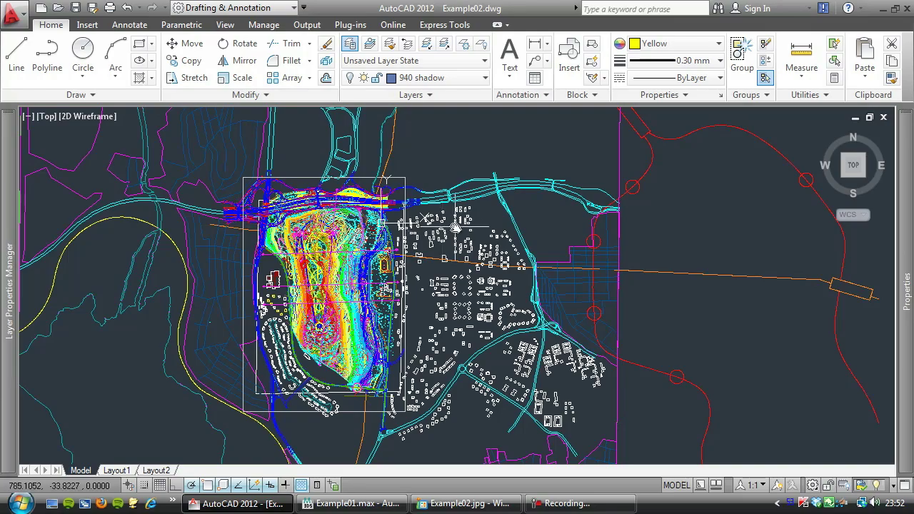
Examine the contours, circular plazas, roads and planting across Example02.dwg from its upper area down to the southern edge
scroll(371, 275, up, 7)
scroll(382, 280, up, 5)
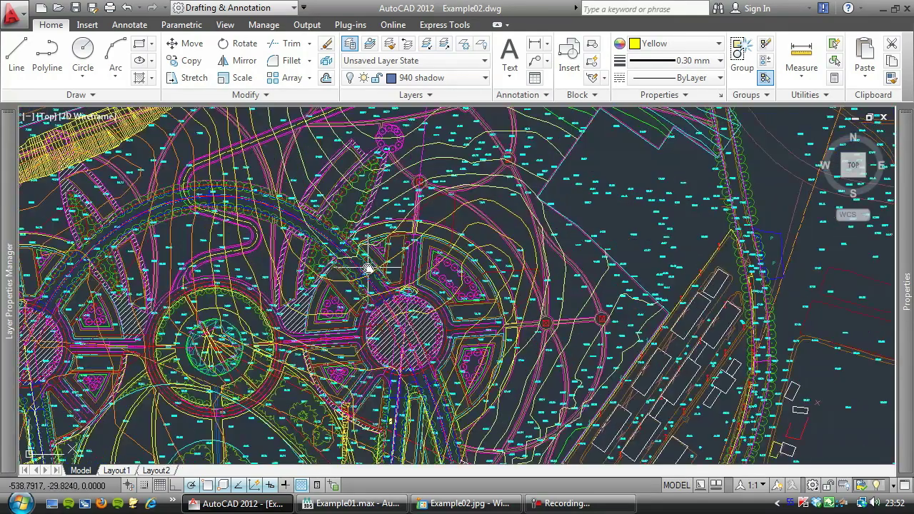
scroll(373, 302, up, 2)
scroll(160, 321, down, 6)
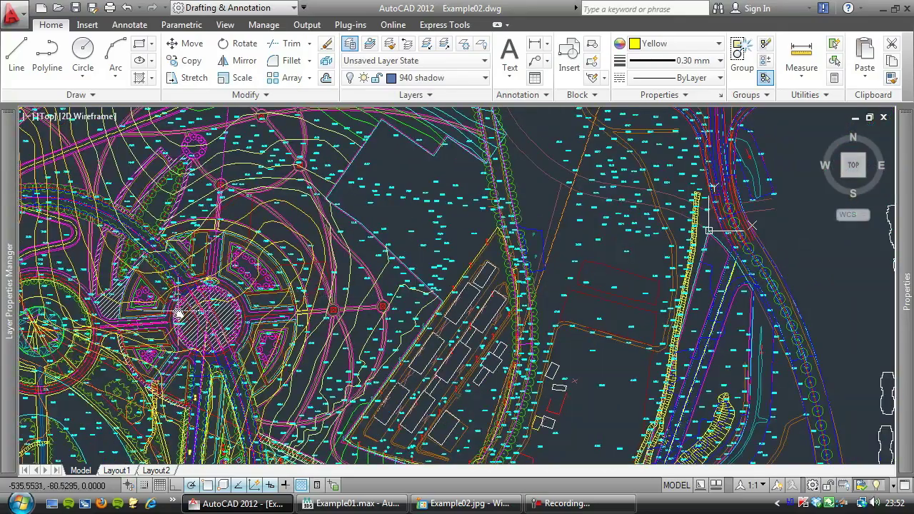
scroll(335, 214, up, 5)
middle_drag(540, 396, 323, 179)
middle_drag(494, 350, 554, 224)
middle_drag(544, 352, 515, 307)
middle_drag(486, 263, 465, 183)
mouse_move(321, 432)
middle_down()
mouse_move(421, 309)
mouse_move(501, 243)
middle_up()
middle_drag(215, 305, 246, 199)
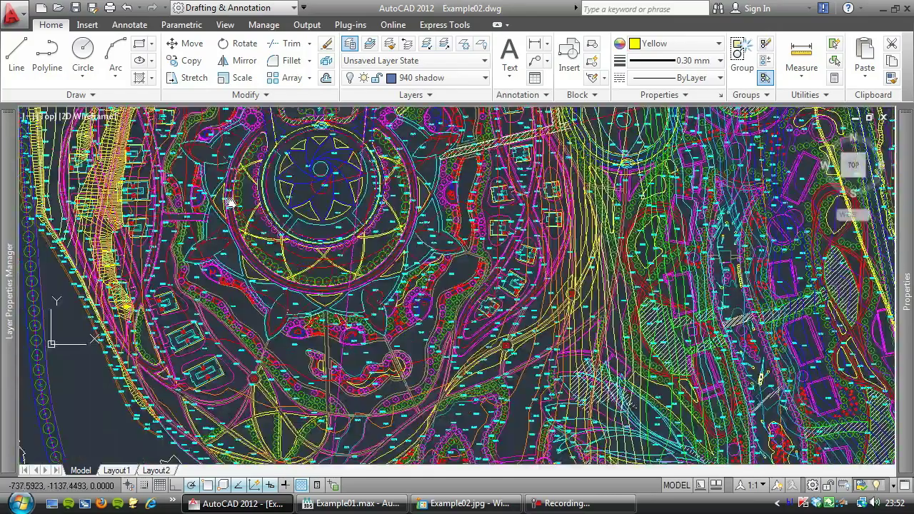
mouse_move(637, 457)
middle_down()
mouse_move(638, 418)
mouse_move(440, 361)
mouse_move(386, 305)
mouse_move(458, 227)
middle_up()
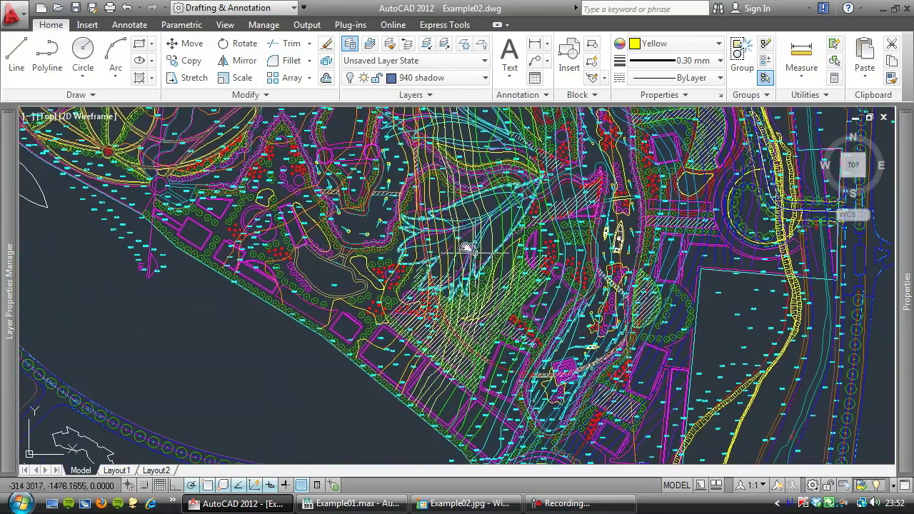
Examine the contours on the sloping southern part of the plan and read the spot levels between the roads up close
scroll(422, 242, up, 3)
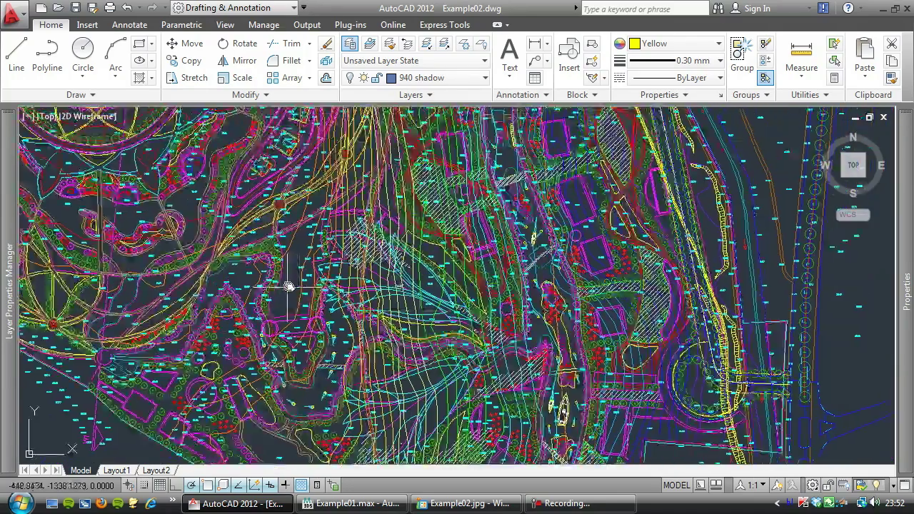
mouse_move(357, 163)
middle_down()
mouse_move(298, 241)
mouse_move(332, 430)
middle_up()
middle_drag(280, 249, 335, 422)
middle_drag(269, 207, 243, 325)
scroll(293, 236, up, 5)
middle_drag(216, 213, 362, 230)
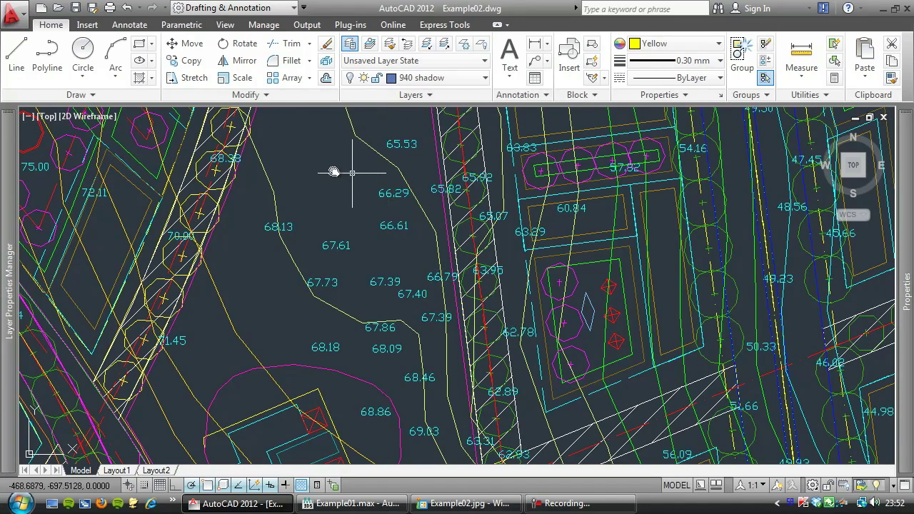
Switch to Example02.jpg in Windows Photo Gallery and examine the aerial render's theme park, towers and housing blocks
click(464, 504)
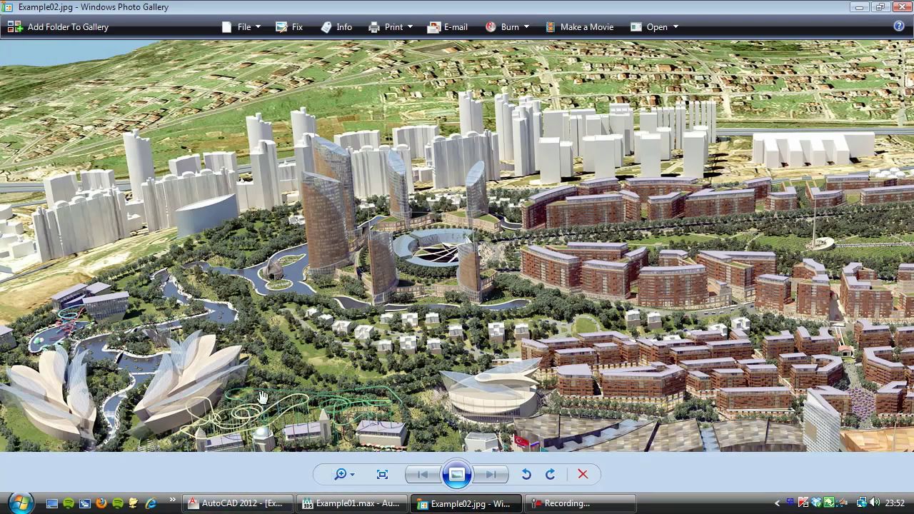
drag(281, 384, 585, 163)
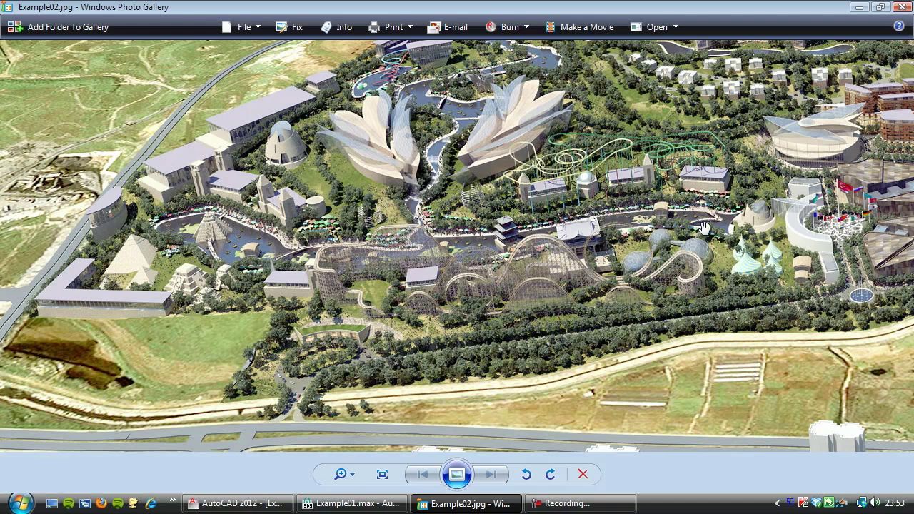
drag(643, 237, 296, 295)
drag(625, 208, 518, 237)
drag(674, 243, 517, 249)
scroll(524, 298, down, 2)
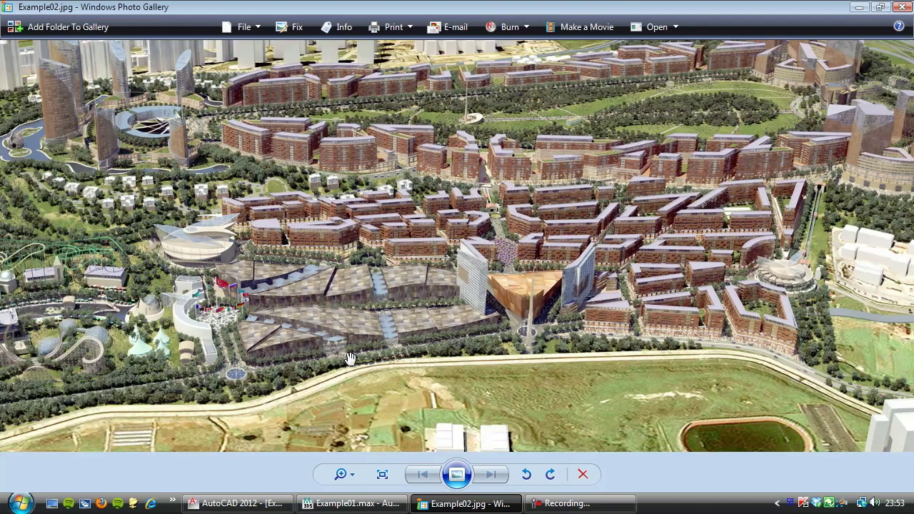
drag(672, 219, 430, 308)
drag(313, 255, 612, 214)
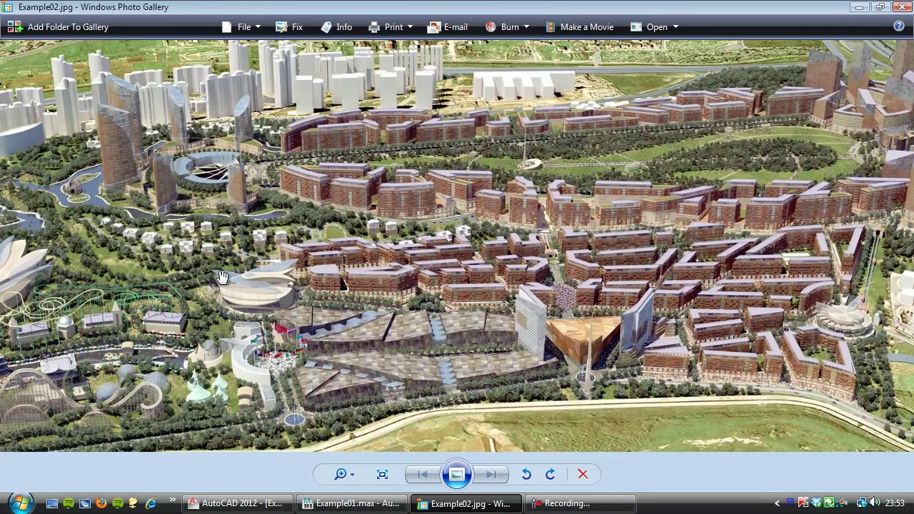
drag(202, 278, 314, 250)
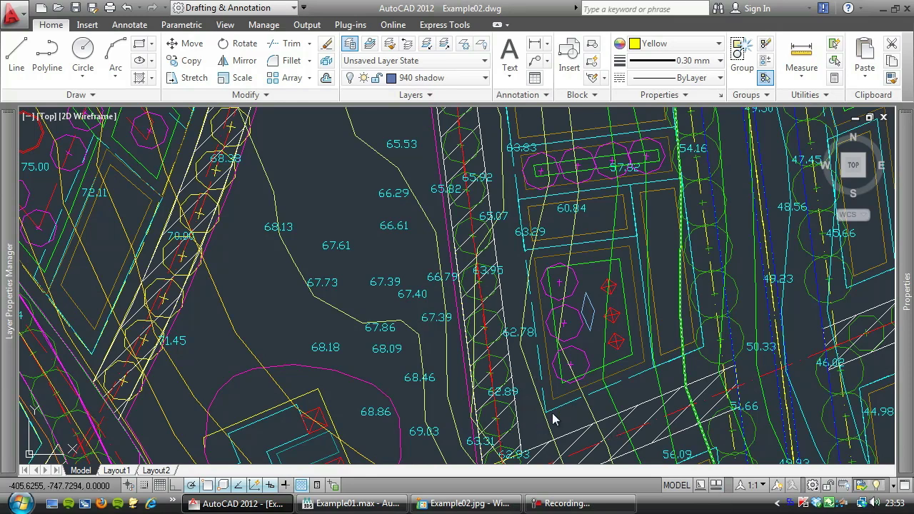
Return to AutoCAD, bring up Example03.dwg and survey the master plan within the surrounding city road network
key(ctrl+Tab)
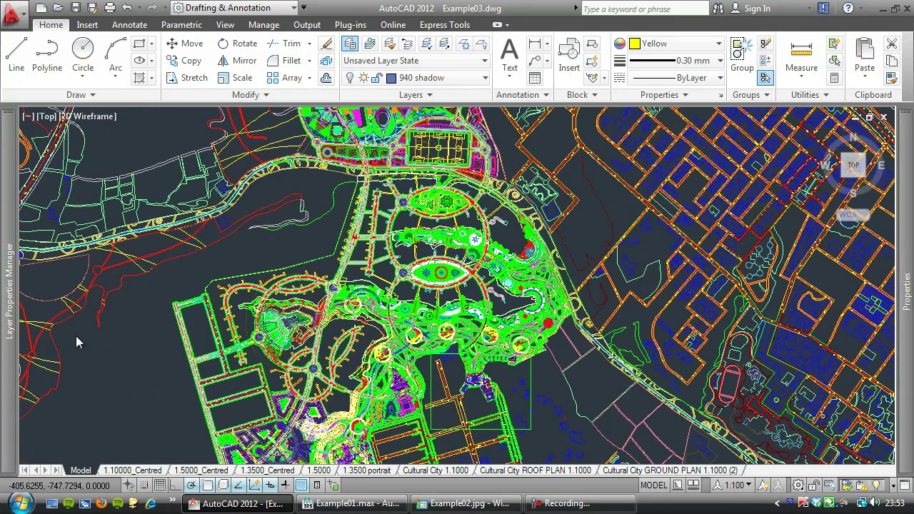
key(Escape)
click(248, 259)
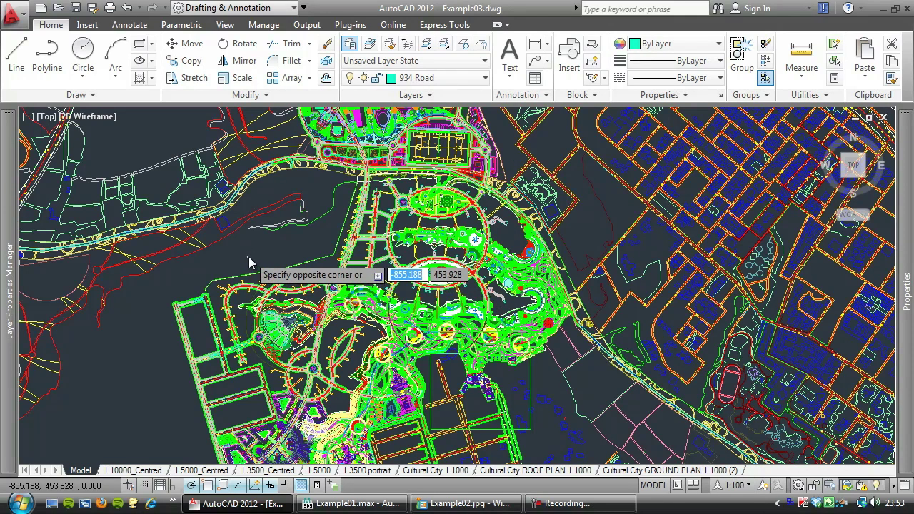
key(Escape)
mouse_move(310, 245)
middle_down()
mouse_move(268, 258)
mouse_move(214, 307)
middle_up()
scroll(214, 319, down, 3)
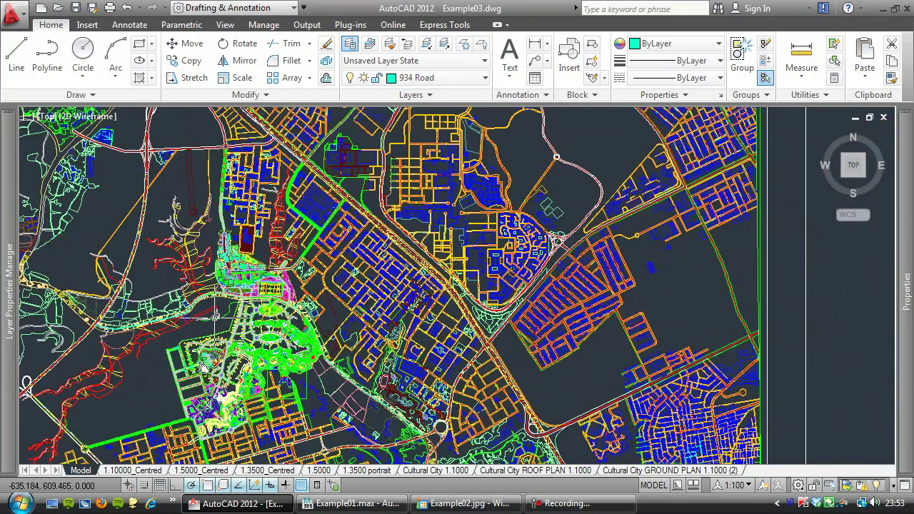
mouse_move(151, 389)
middle_down()
mouse_move(263, 279)
mouse_move(284, 274)
middle_up()
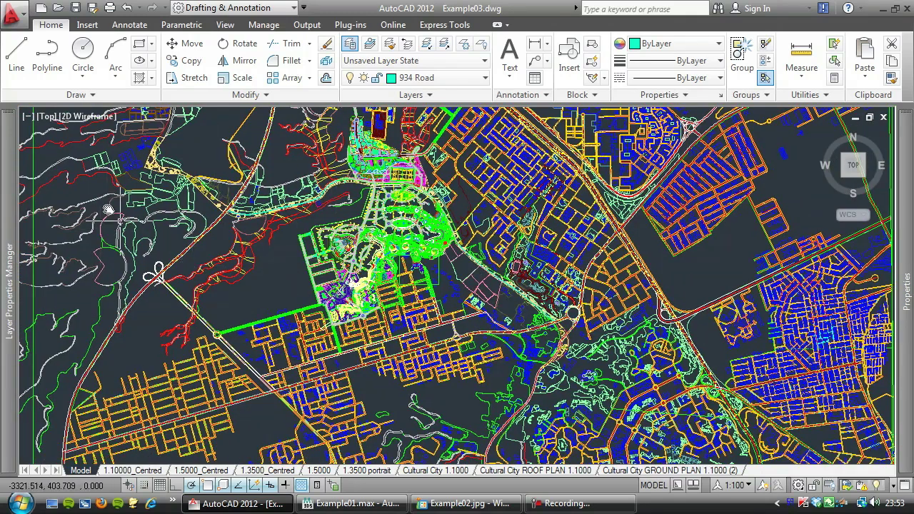
Examine the sports field district and the green central area of the Example03.dwg master plan
mouse_move(462, 203)
middle_down()
mouse_move(453, 267)
mouse_move(405, 305)
middle_up()
scroll(332, 273, up, 3)
scroll(330, 273, up, 3)
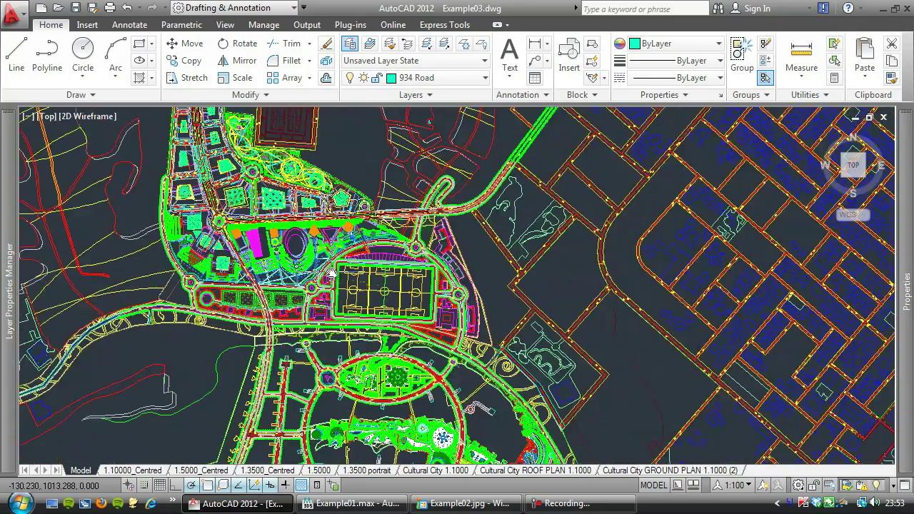
scroll(330, 273, down, 2)
scroll(330, 273, down, 2)
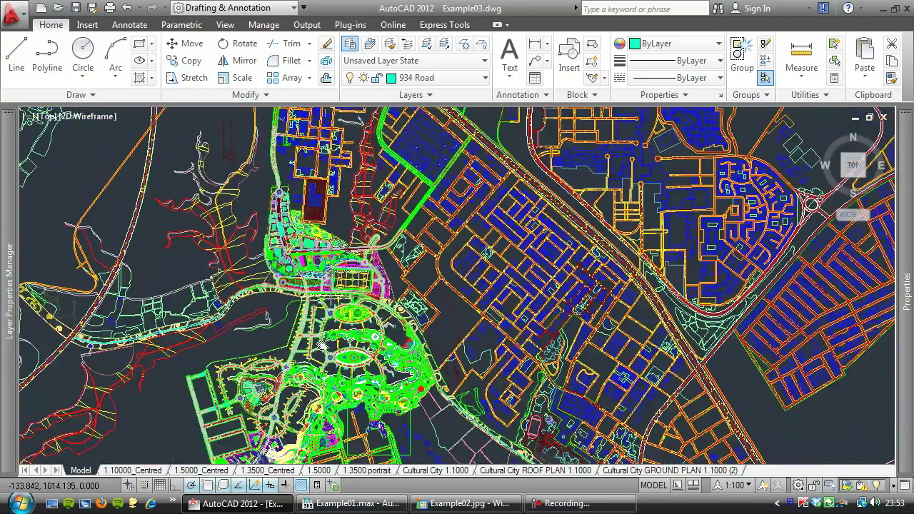
middle_drag(250, 349, 280, 284)
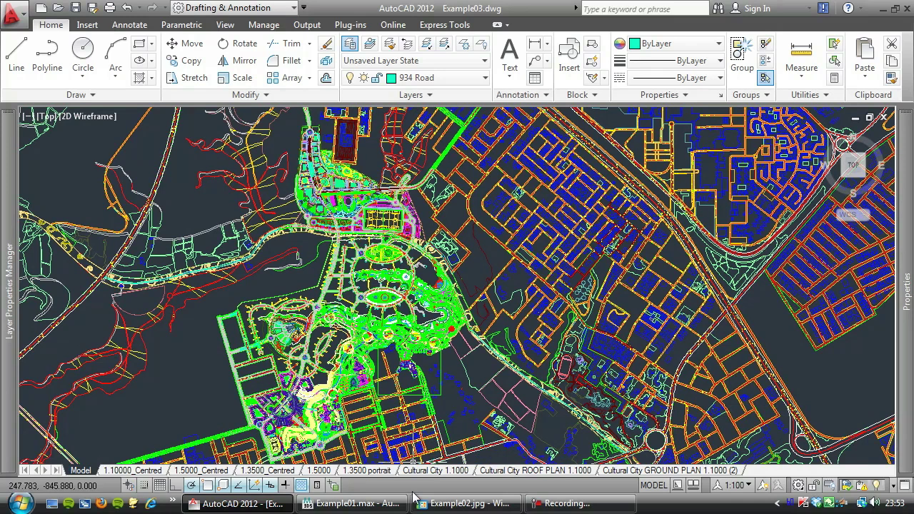
Switch to 3ds Max and open Example03.max without saving the current scene, continuing past the missing external files
click(344, 505)
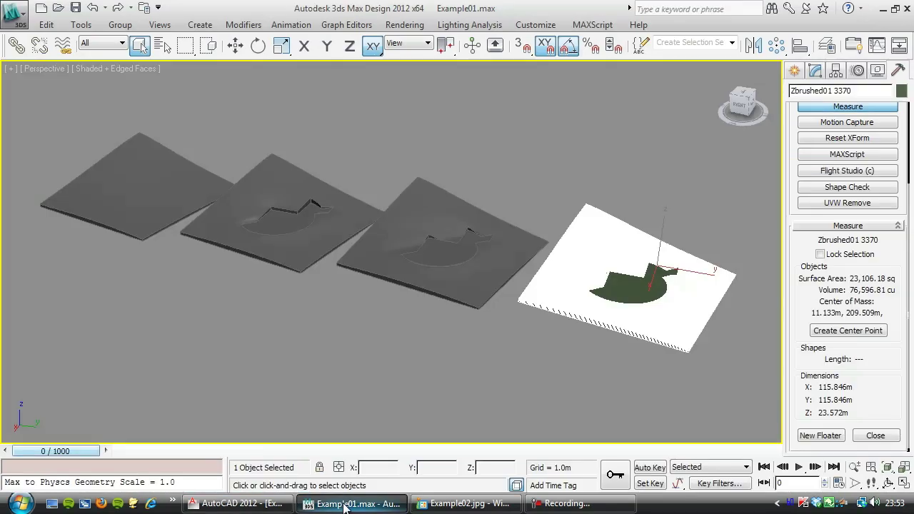
click(14, 12)
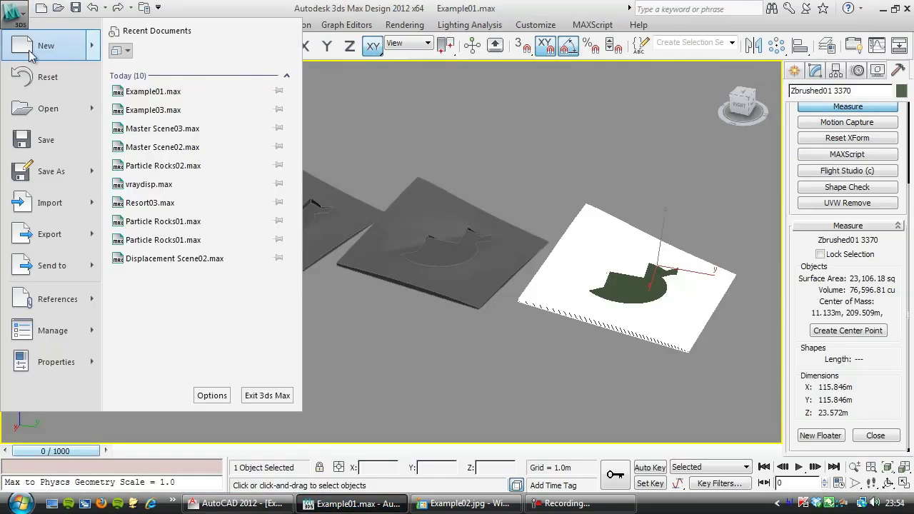
click(153, 110)
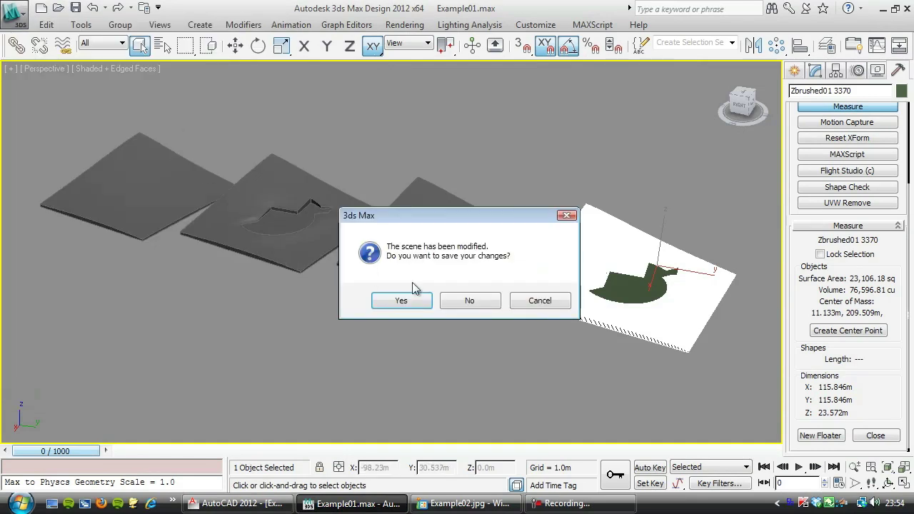
click(469, 301)
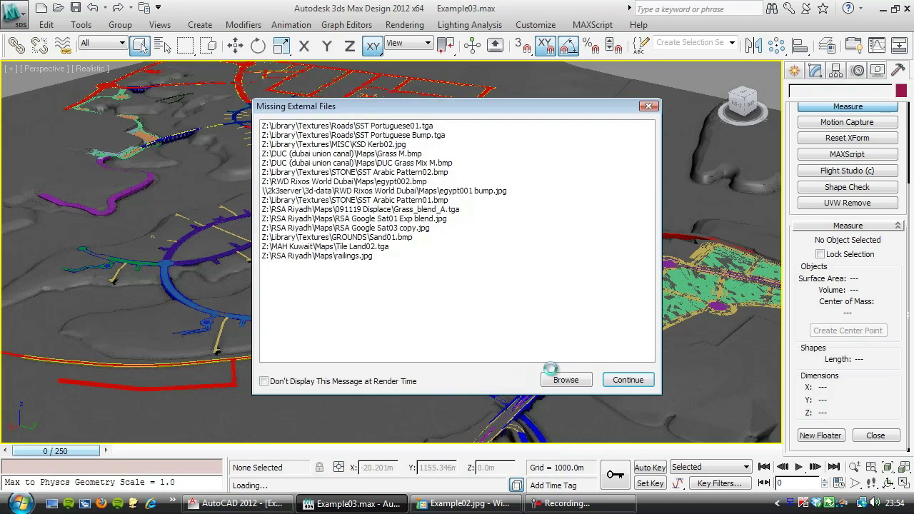
click(620, 380)
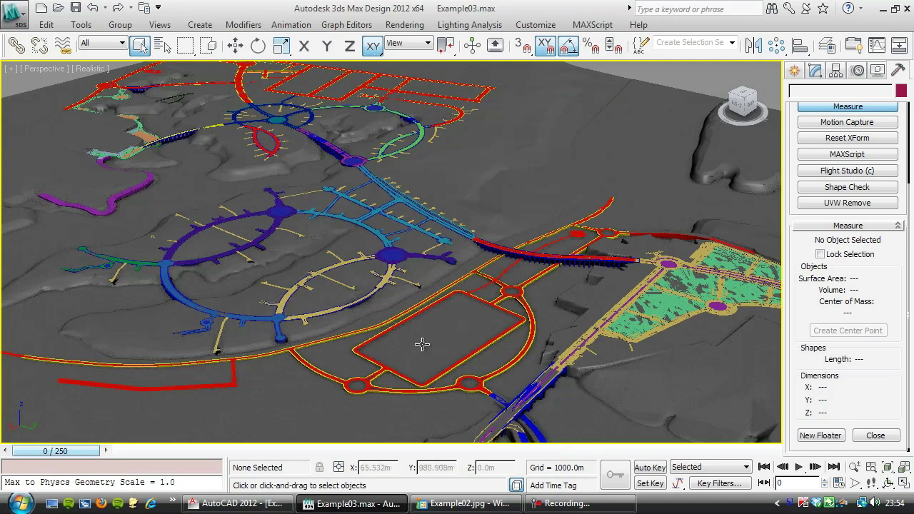
Examine the road network laid over the terrain in perspective and from the top view
middle_drag(412, 335, 405, 308)
scroll(363, 288, down, 4)
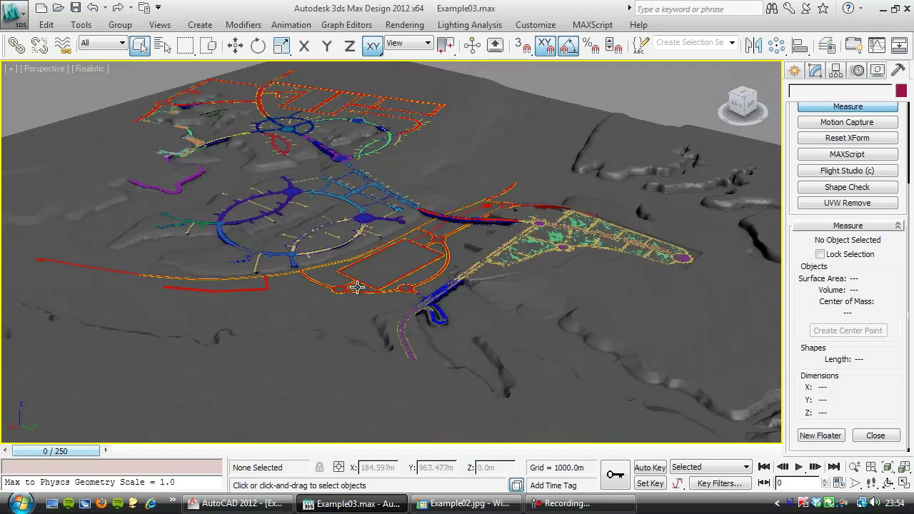
key(t)
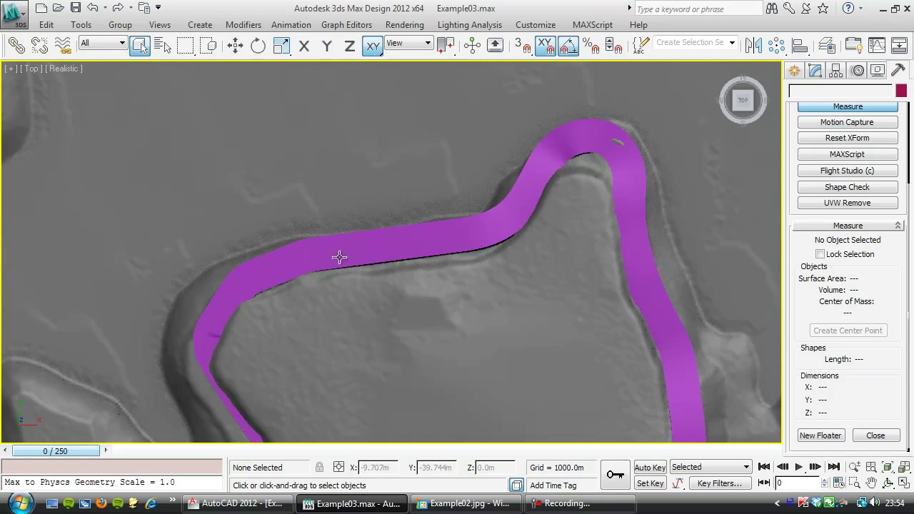
scroll(307, 207, down, 2)
scroll(307, 207, down, 5)
middle_drag(213, 168, 310, 437)
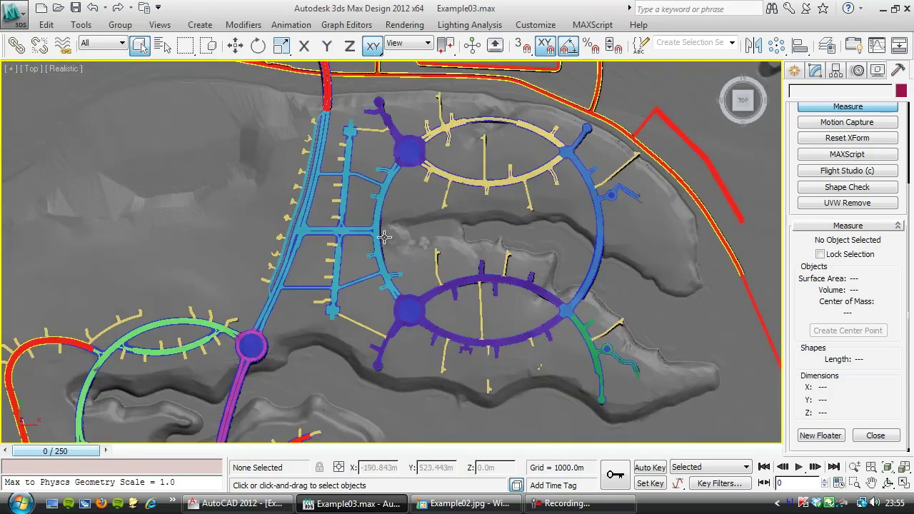
scroll(382, 238, down, 2)
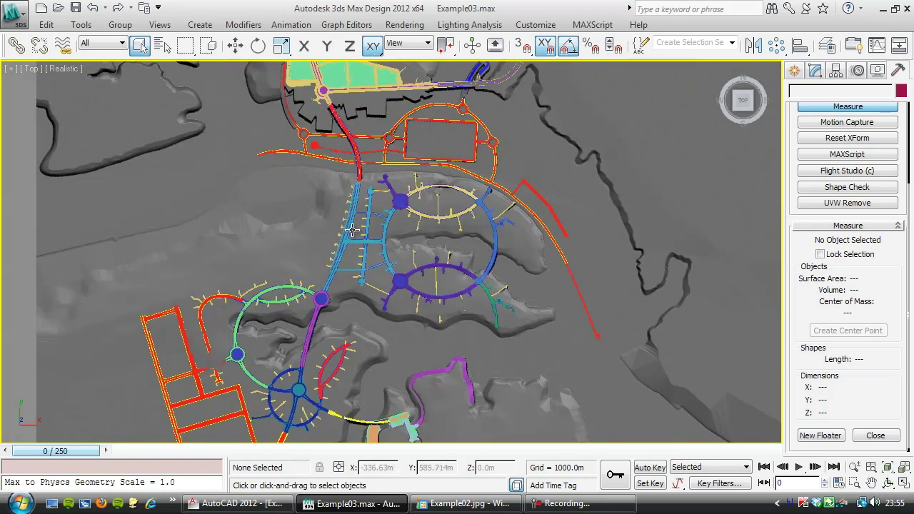
middle_drag(377, 230, 361, 143)
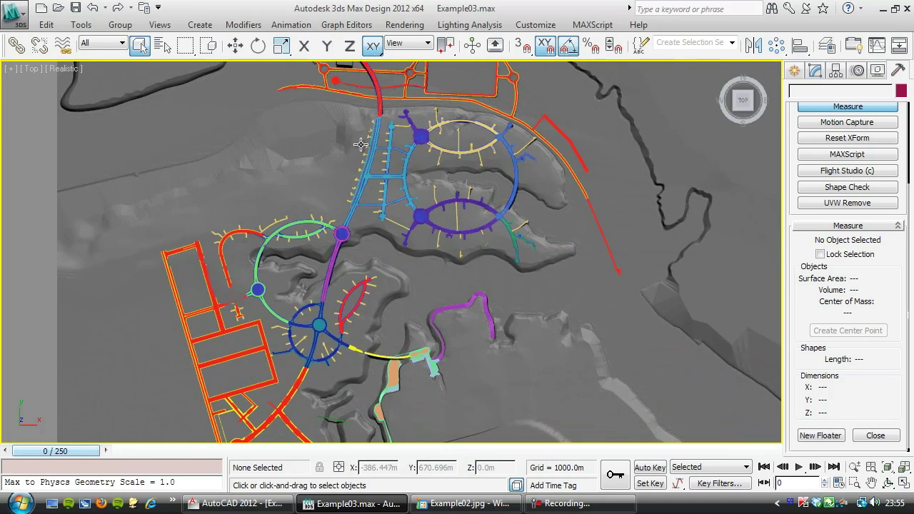
Select Object02 at the roundabout above the magenta road and inspect the roads crossing the terrain from an angle
click(343, 233)
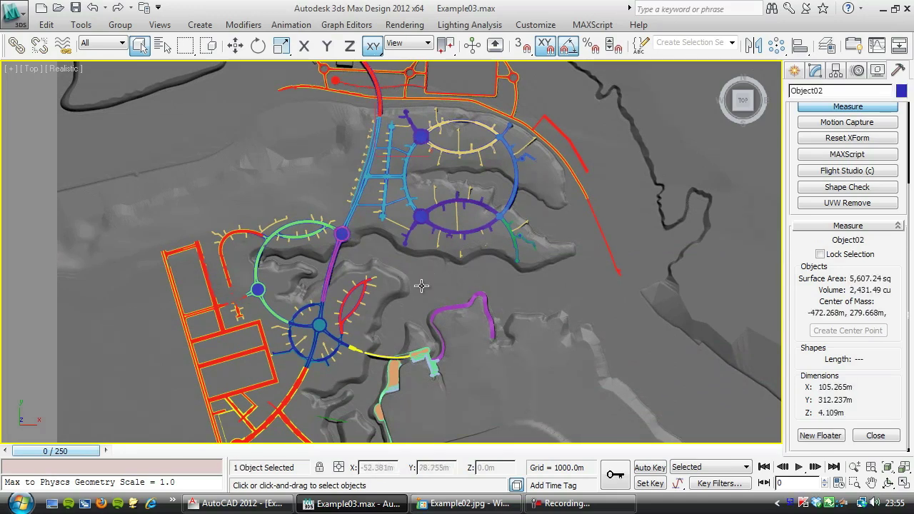
alt+middle_drag(426, 287, 344, 228)
scroll(333, 227, up, 5)
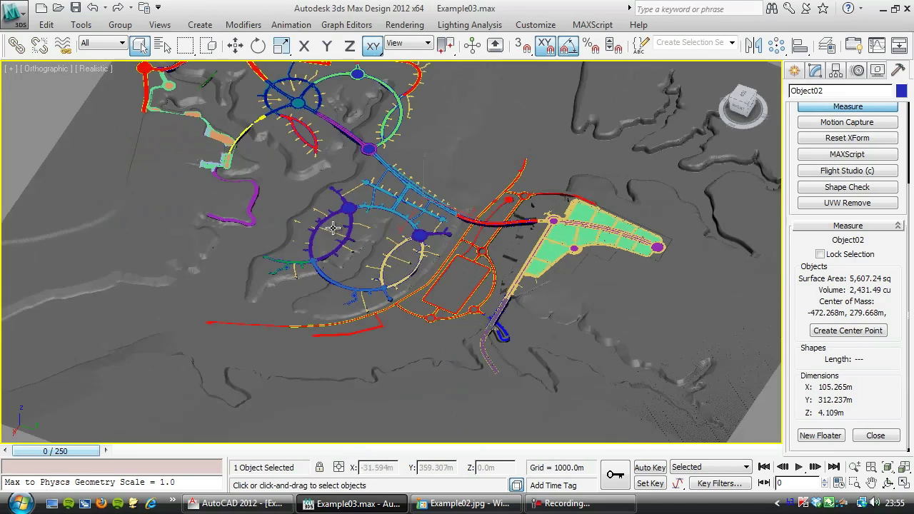
middle_drag(222, 171, 337, 223)
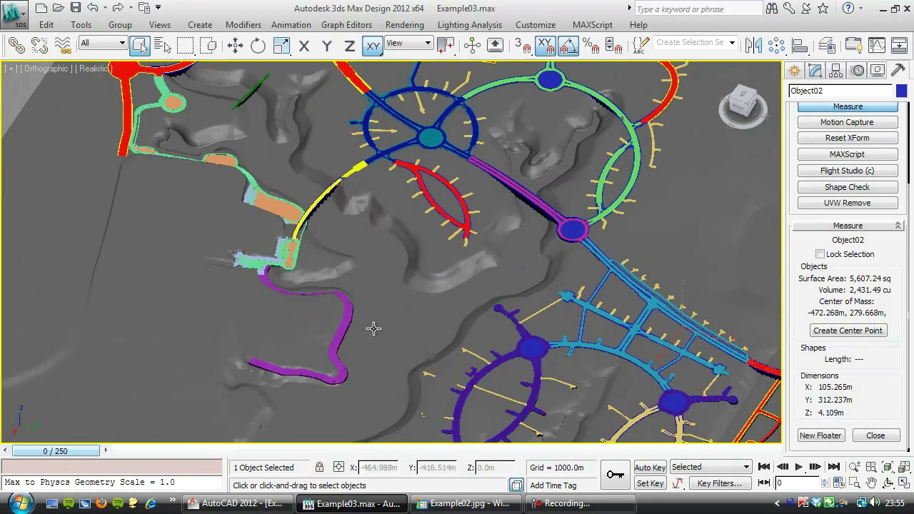
Switch to the perspective view and inspect the arched viaduct under the magenta road and the bridge under the yellow road
alt+middle_drag(373, 310, 364, 290)
scroll(364, 289, up, 1)
key(p)
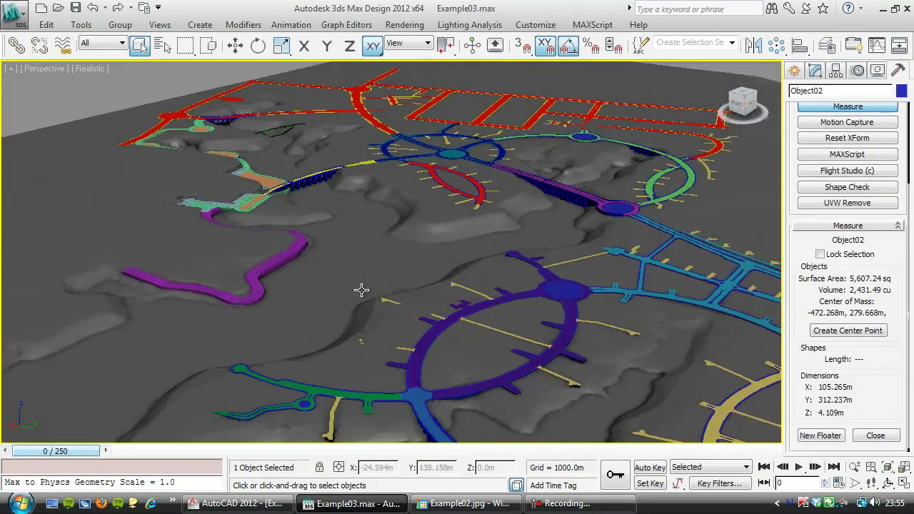
middle_drag(454, 318, 335, 224)
middle_drag(495, 299, 518, 328)
scroll(419, 207, up, 8)
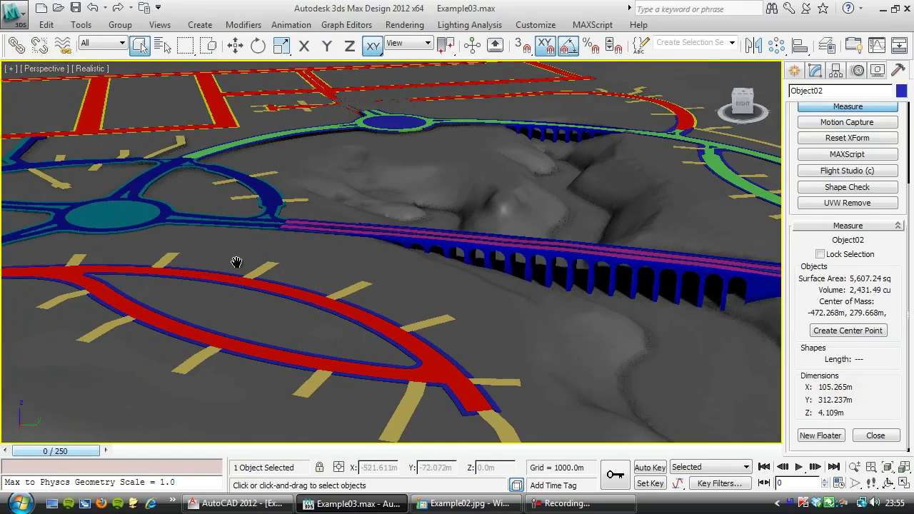
alt+middle_drag(306, 257, 374, 324)
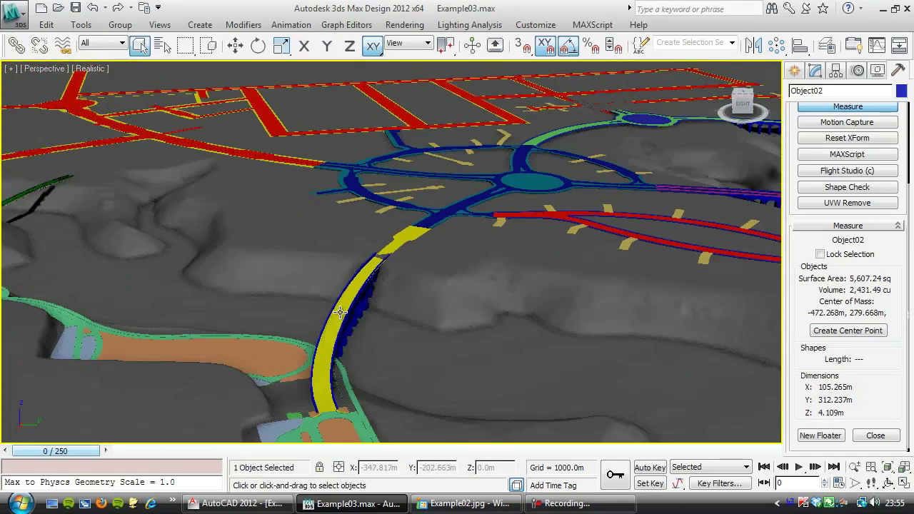
Examine the full extent of the terrain and the complete road network in perspective
scroll(340, 312, down, 5)
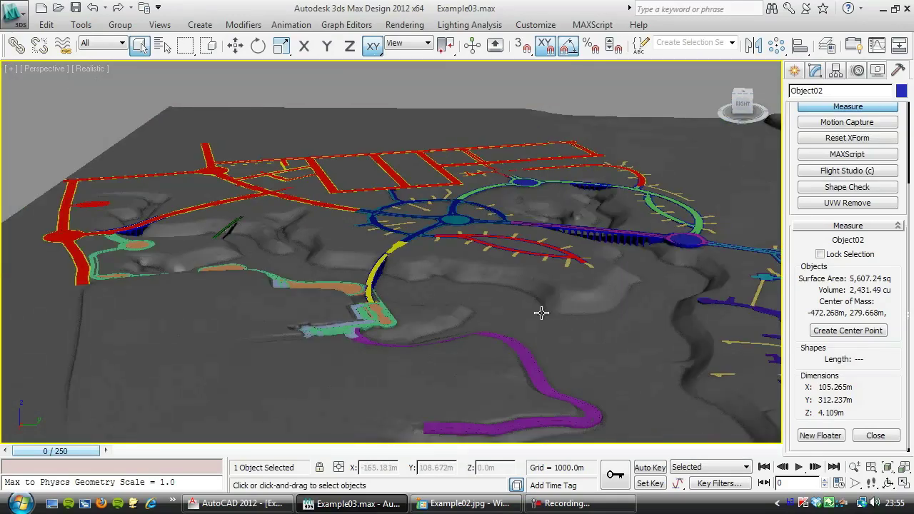
middle_drag(533, 311, 450, 264)
scroll(438, 266, down, 5)
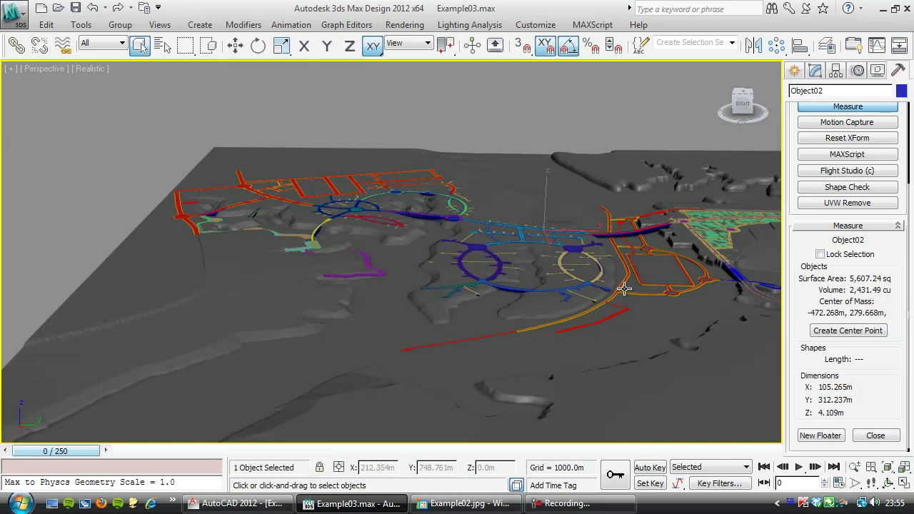
middle_drag(614, 284, 412, 278)
scroll(412, 277, down, 3)
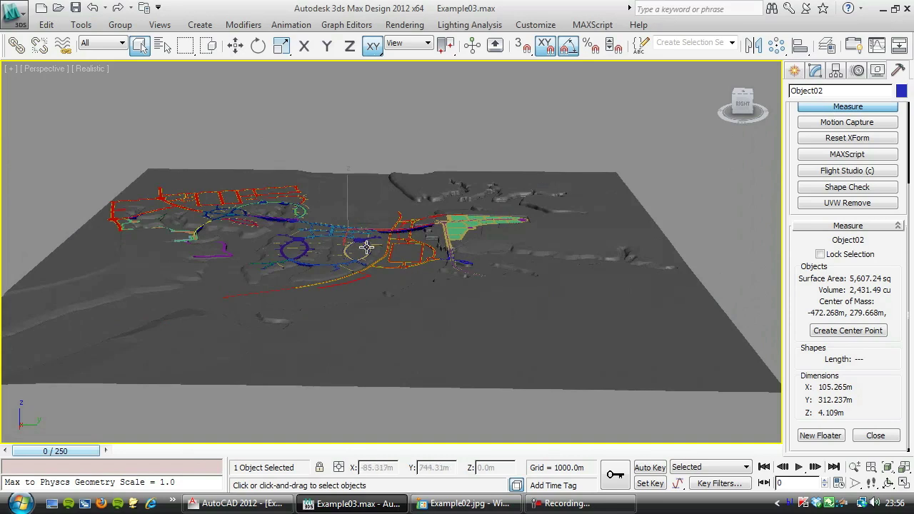
alt+middle_drag(365, 267, 466, 391)
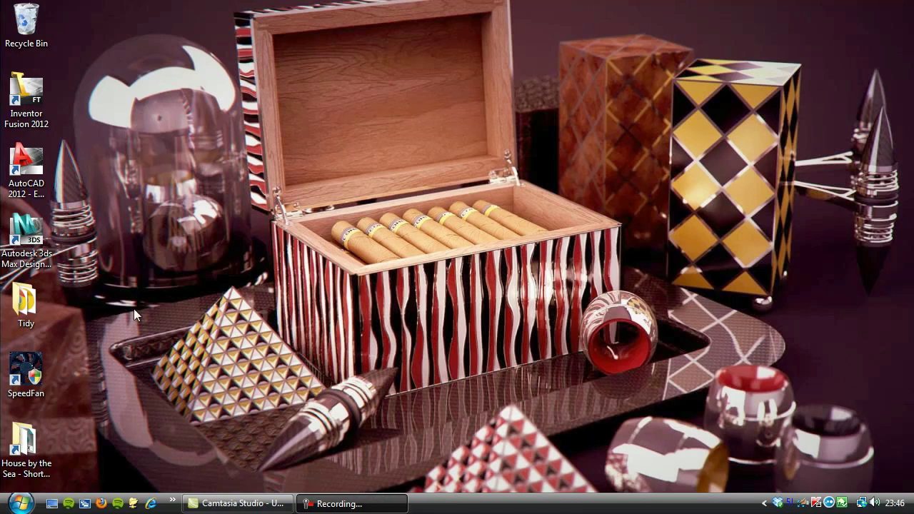
Start AutoCAD 2012, dismissing the screen resolution message, and open the recent drawing House by the Sea01.dwg
double_click(26, 163)
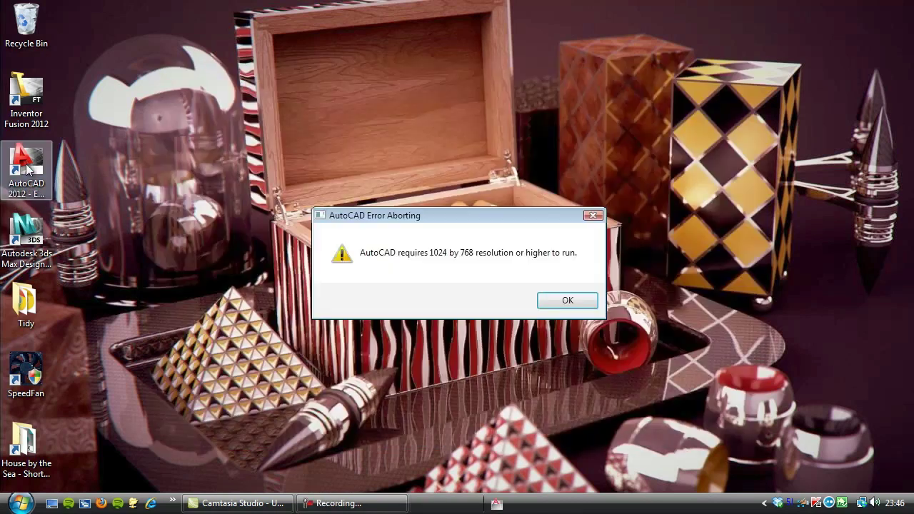
click(567, 301)
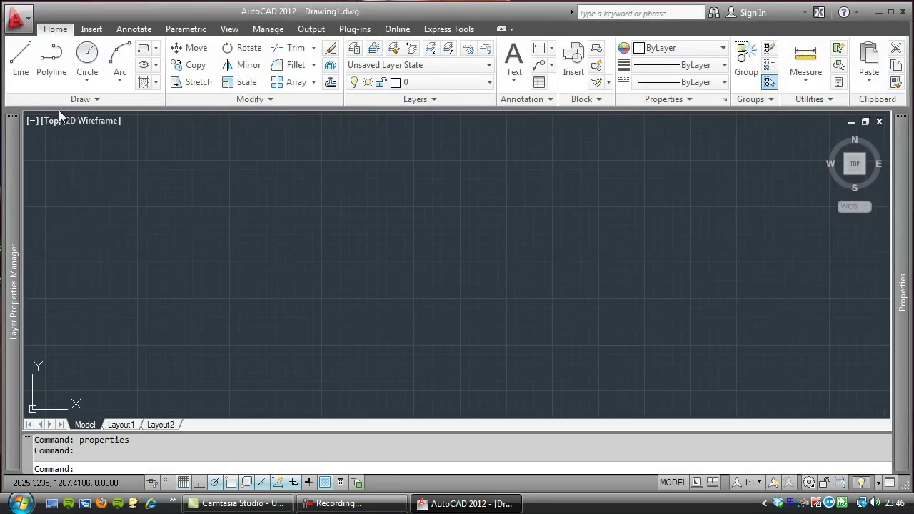
click(16, 20)
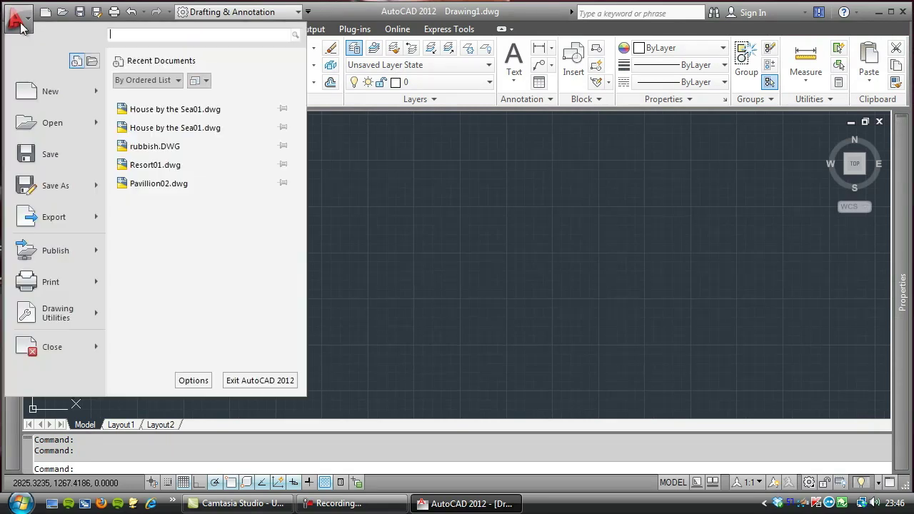
click(156, 109)
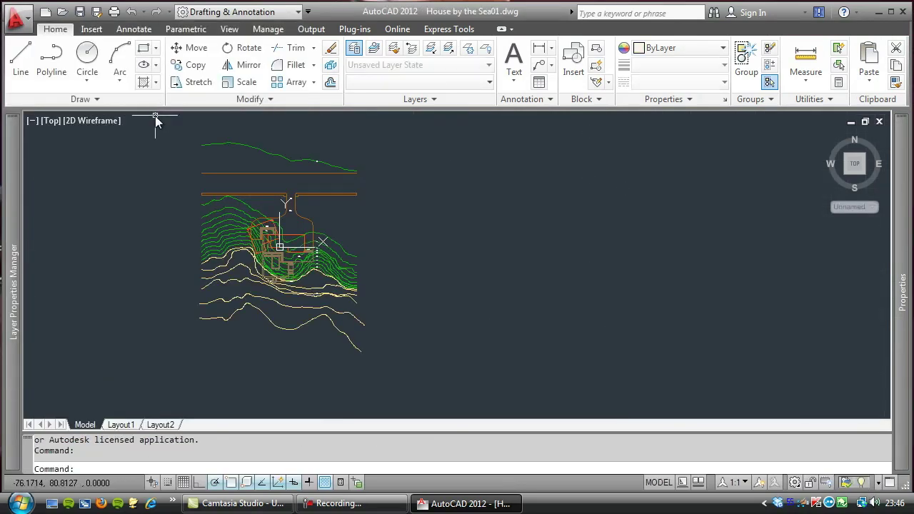
Examine the site plan from the road and driveway down to the house outline, terraces and beach contours
mouse_move(243, 230)
middle_down()
mouse_move(332, 236)
mouse_move(347, 330)
mouse_move(383, 224)
middle_up()
scroll(336, 227, up, 3)
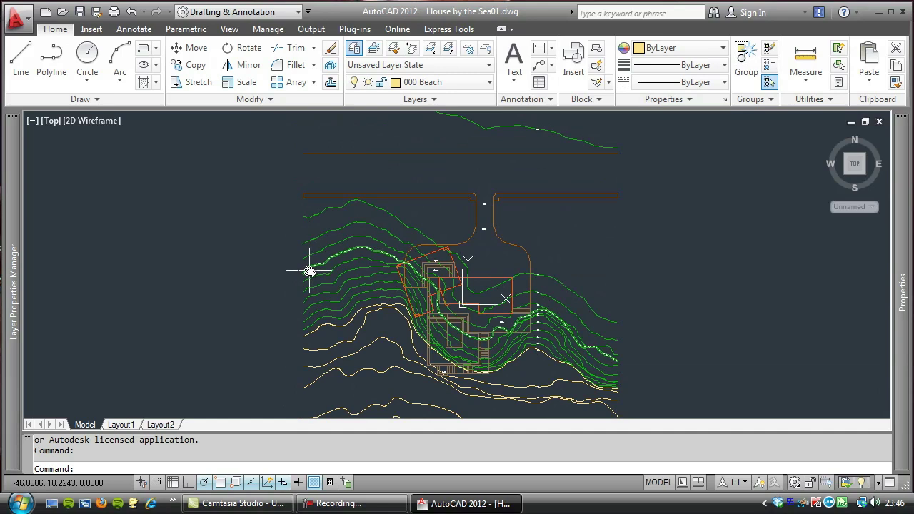
middle_drag(522, 193, 483, 235)
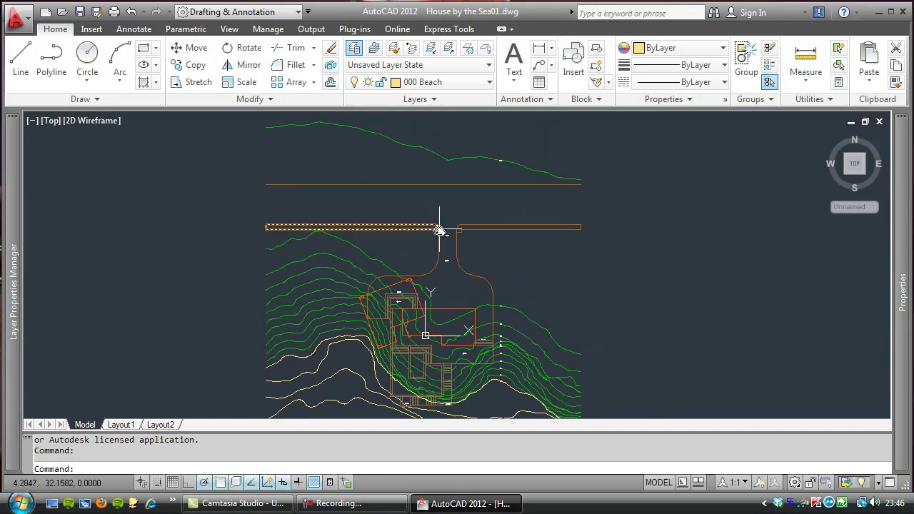
scroll(421, 335, up, 5)
middle_drag(391, 243, 401, 269)
middle_drag(481, 310, 455, 198)
middle_drag(421, 333, 449, 222)
scroll(399, 247, down, 2)
scroll(295, 259, down, 2)
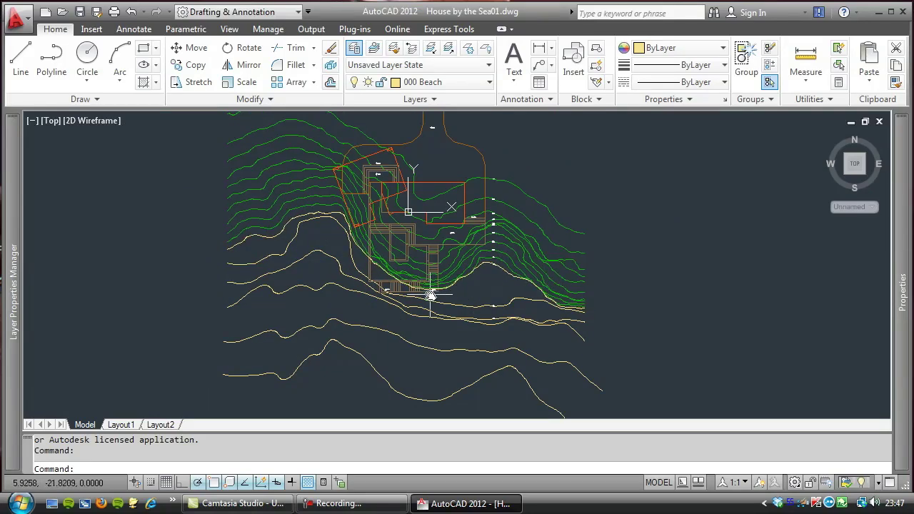
Read the height labels along the contour lines, starting at the 0.0 m beach contour and moving uphill
scroll(357, 285, up, 6)
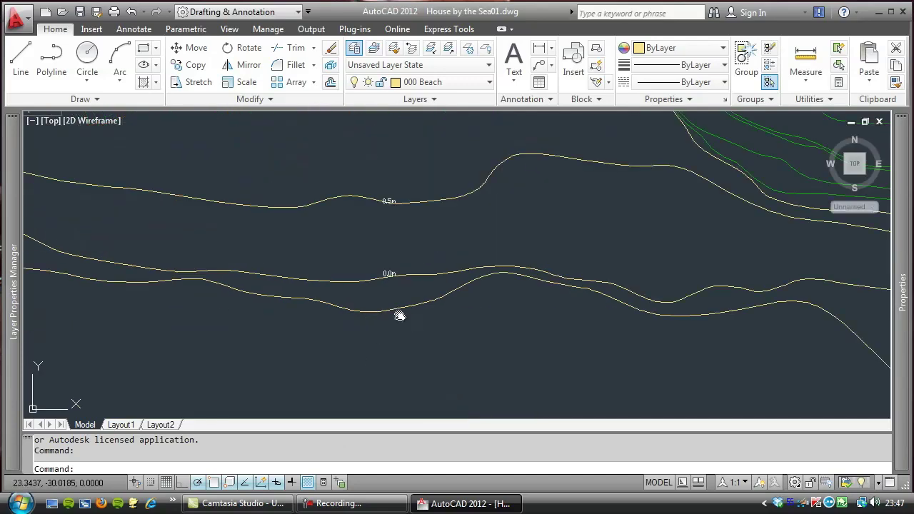
scroll(337, 323, up, 6)
mouse_move(350, 255)
middle_down()
mouse_move(342, 430)
mouse_move(377, 440)
middle_up()
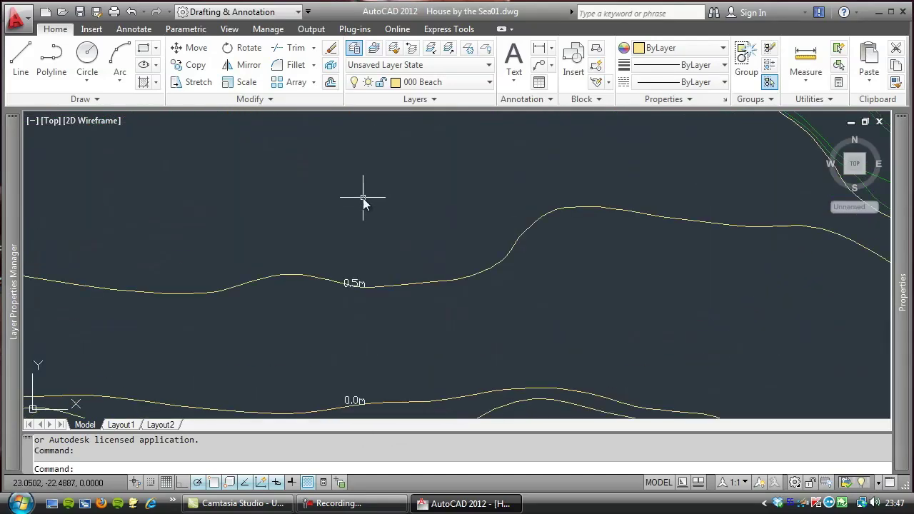
middle_drag(380, 267, 381, 314)
middle_drag(381, 186, 378, 375)
middle_drag(371, 128, 363, 357)
middle_drag(374, 175, 368, 332)
middle_drag(368, 207, 361, 423)
middle_drag(379, 202, 385, 416)
scroll(350, 284, down, 4)
mouse_move(334, 231)
middle_down()
mouse_move(349, 405)
mouse_move(403, 146)
middle_up()
scroll(368, 258, down, 4)
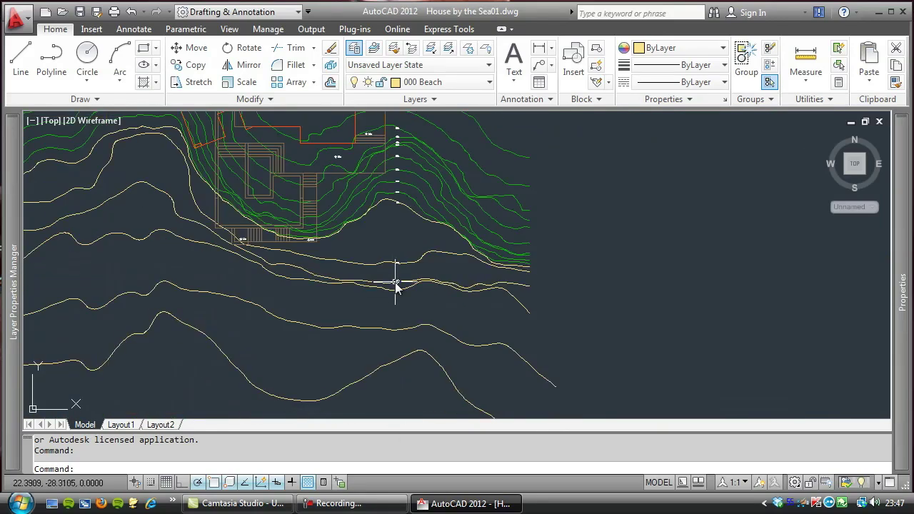
Check the height labels of the upper land contours and the spot level at the steps beside the house
middle_drag(398, 236, 387, 429)
mouse_move(391, 125)
middle_down()
mouse_move(397, 317)
mouse_move(407, 196)
middle_up()
scroll(387, 242, up, 7)
scroll(398, 322, down, 7)
scroll(378, 257, down, 6)
middle_drag(367, 301, 378, 249)
scroll(378, 250, up, 2)
scroll(378, 251, up, 3)
scroll(369, 319, up, 2)
scroll(421, 313, up, 3)
middle_drag(381, 280, 279, 314)
scroll(321, 292, down, 4)
scroll(374, 292, up, 3)
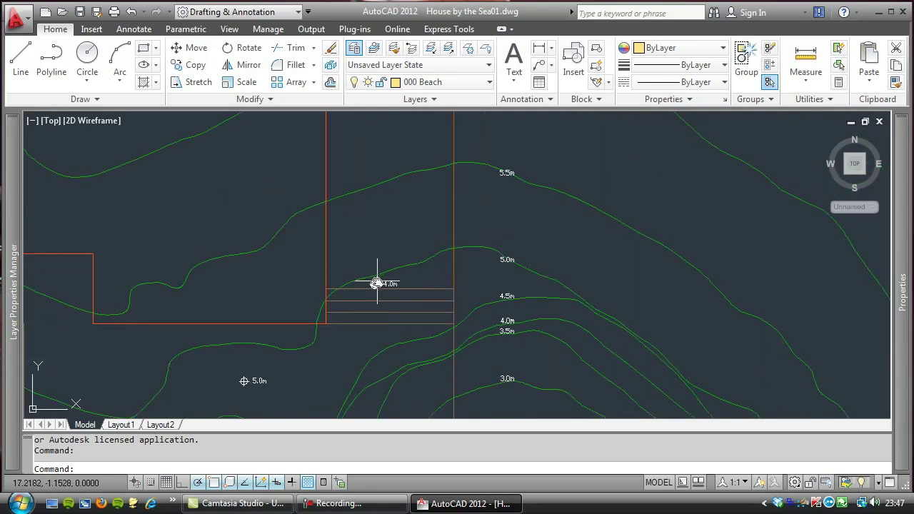
Examine the house outline against the contours and the spot level on the terrace in front of it
middle_drag(355, 236, 402, 334)
scroll(373, 311, down, 4)
middle_drag(184, 279, 367, 285)
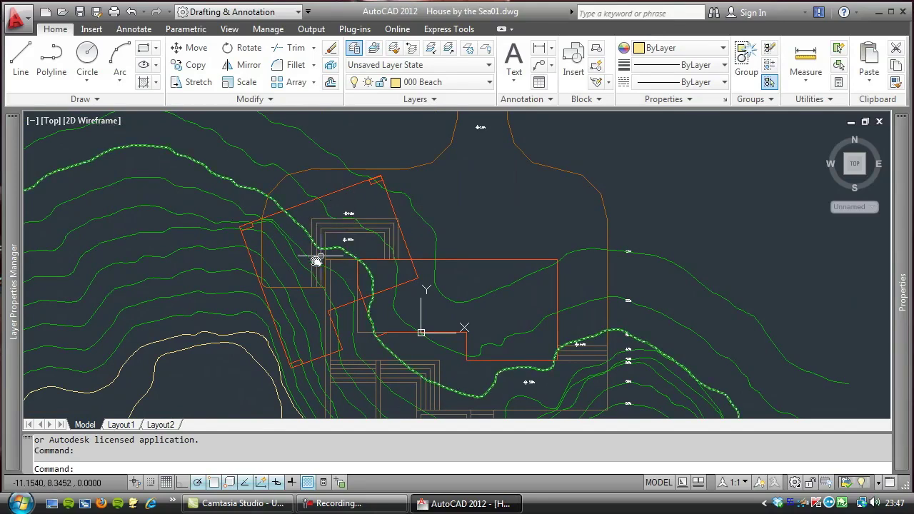
middle_drag(508, 377, 492, 312)
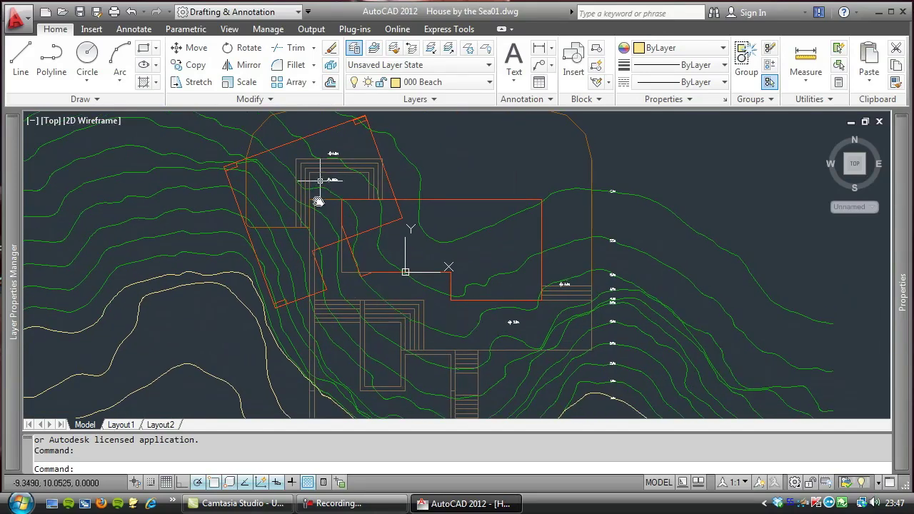
scroll(521, 325, up, 5)
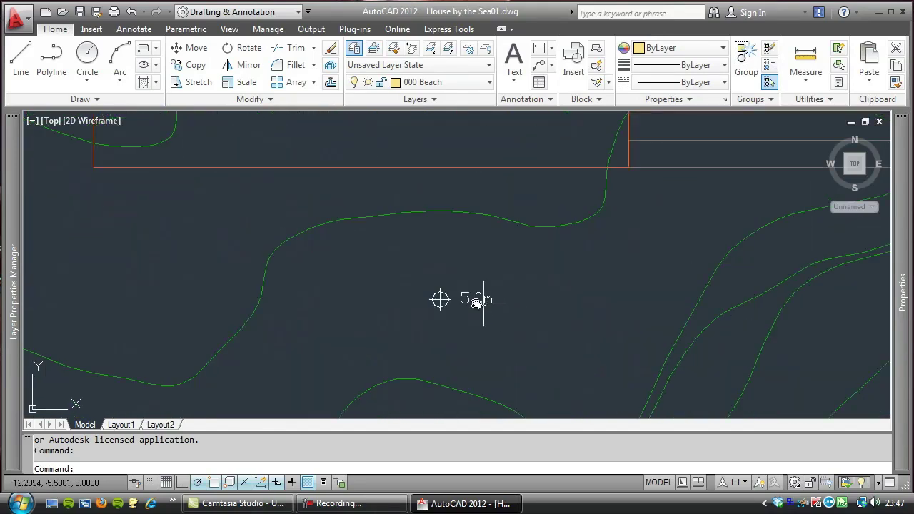
scroll(398, 295, down, 8)
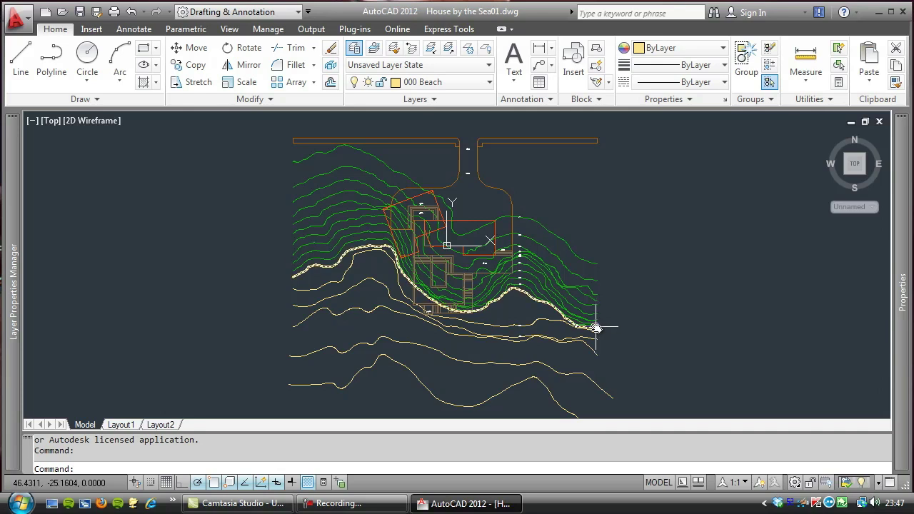
Check the vertex Z elevation of a green 001 Land contour polyline in its properties, then deselect it
click(348, 212)
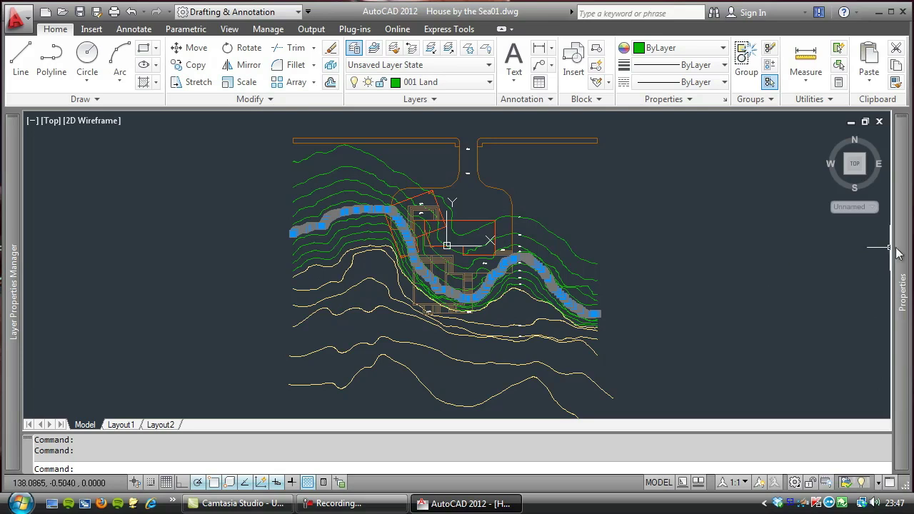
mouse_move(909, 247)
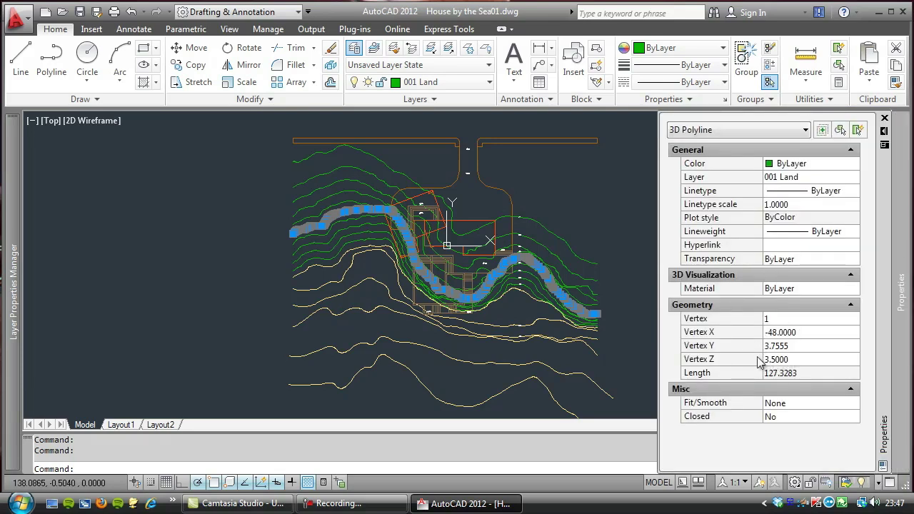
key(Escape)
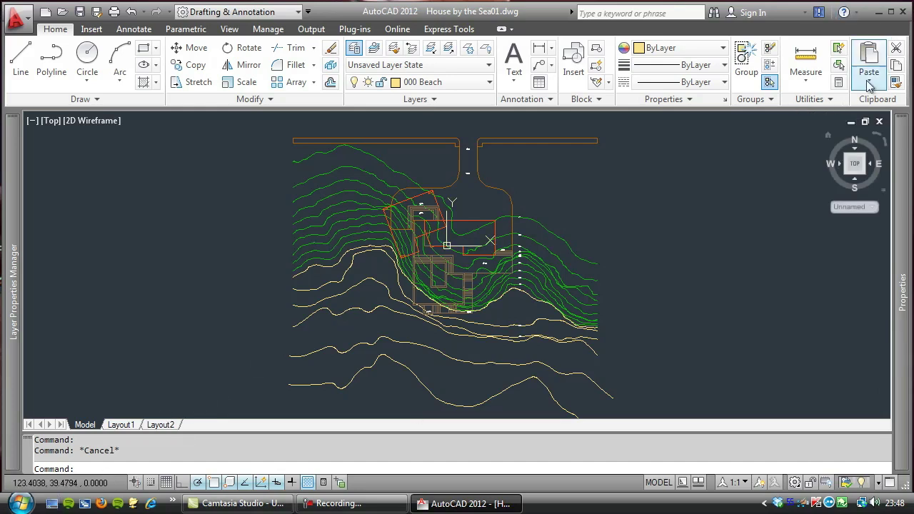
Exit AutoCAD from the House by the Sea01.dwg drawing
click(903, 13)
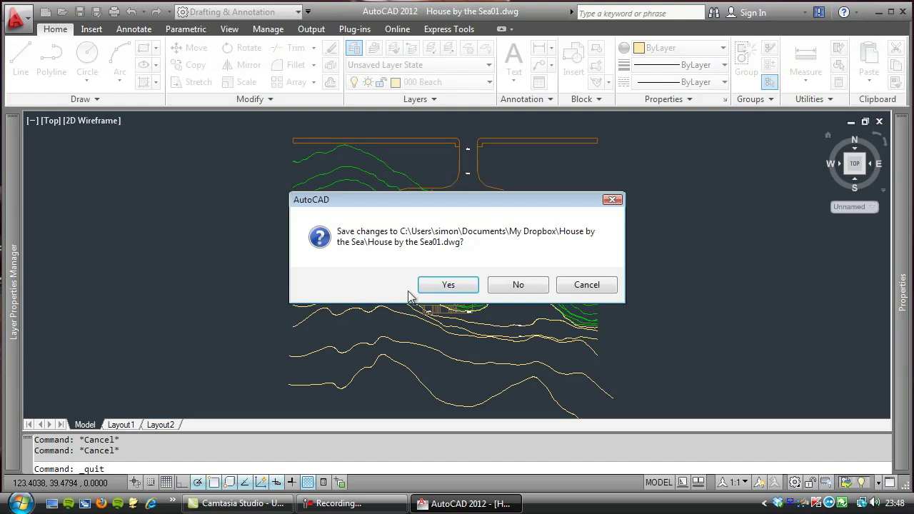